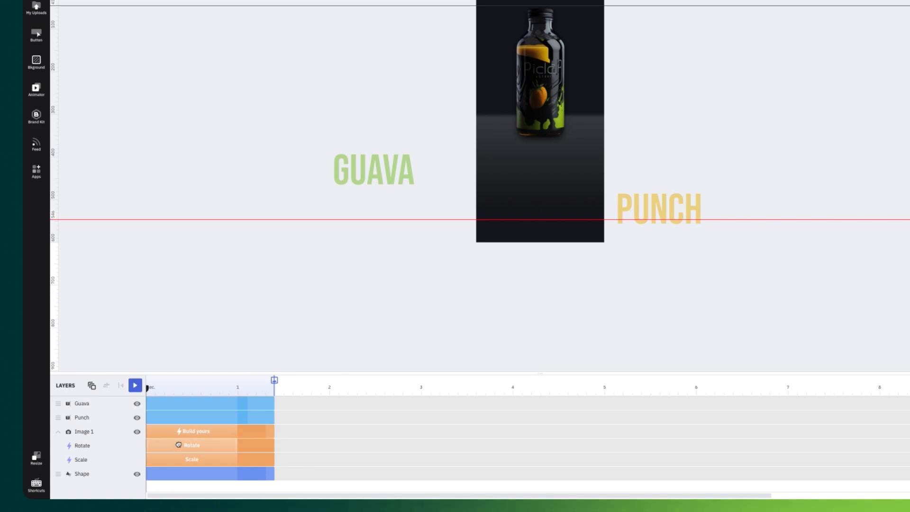
# Set the bottle image's Rotate animation to go from -15° to 0°
pyautogui.click(199, 445)
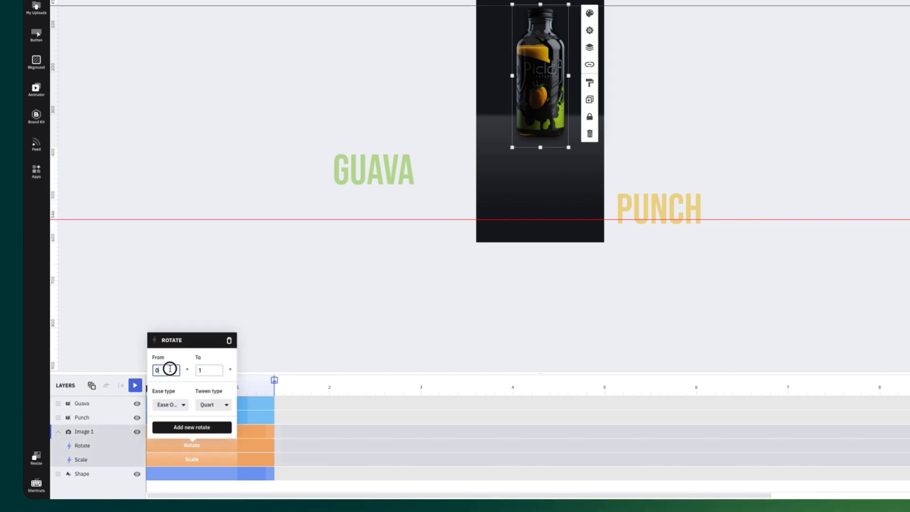
pyautogui.write('-15')
pyautogui.doubleClick(206, 370)
pyautogui.write('0')
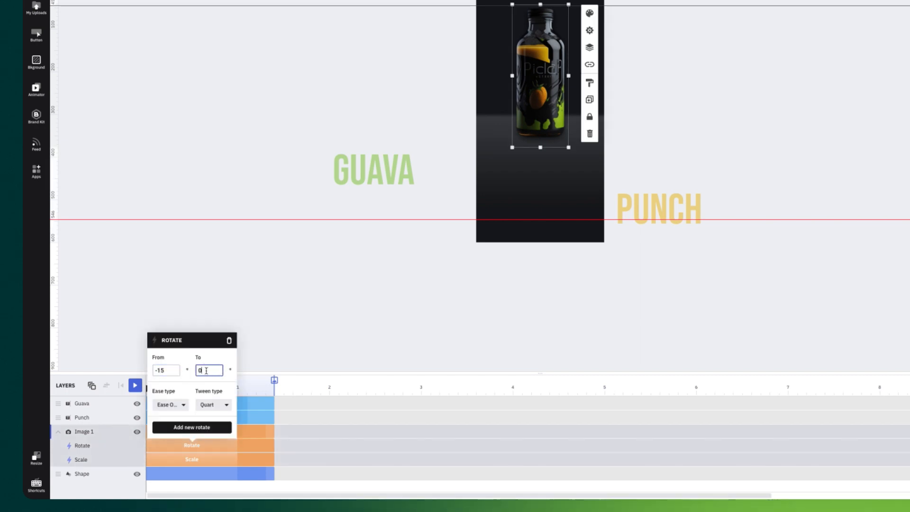
pyautogui.click(267, 328)
pyautogui.click(164, 387)
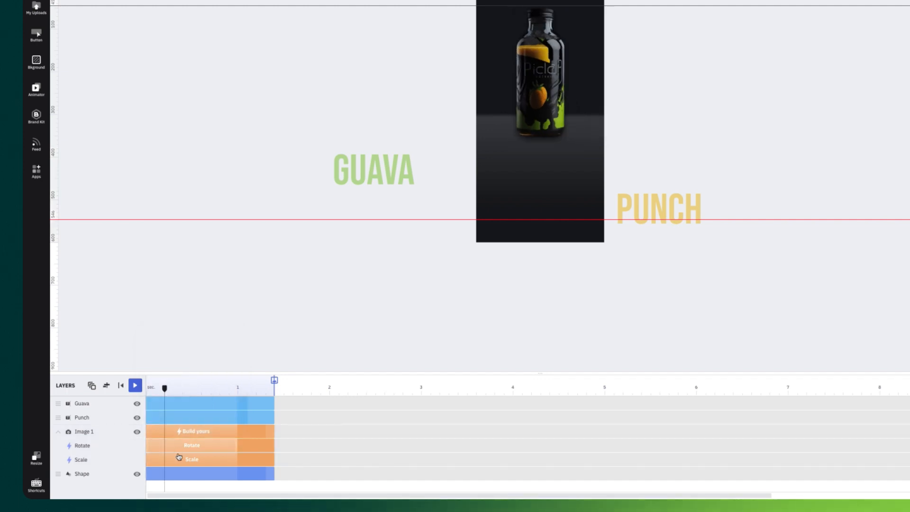
# Check the bottle image's Scale settings, then shorten its custom animation to 0.8 s and preview the slide
pyautogui.click(181, 458)
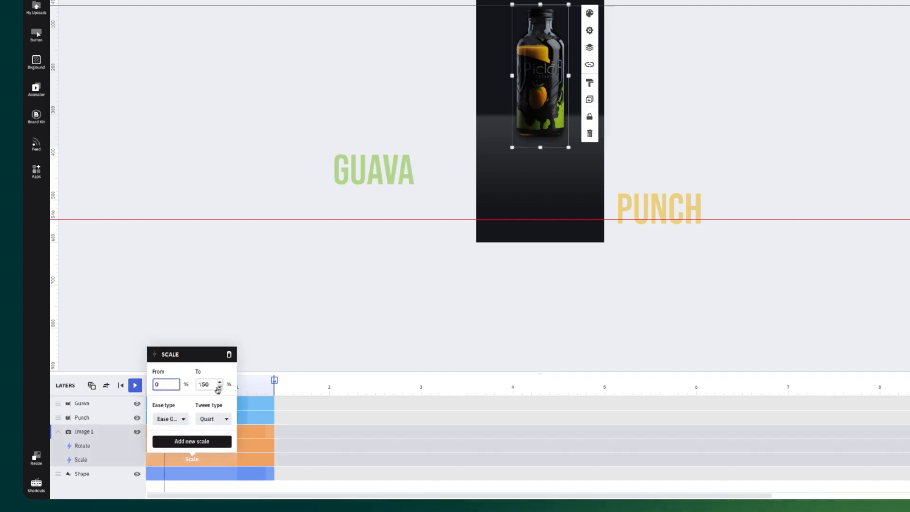
pyautogui.click(210, 332)
pyautogui.click(210, 387)
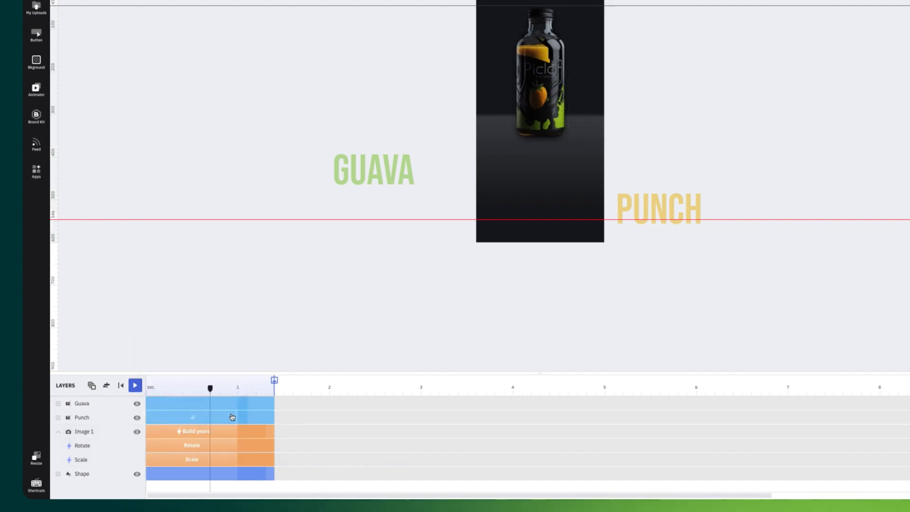
pyautogui.moveTo(235, 429); pyautogui.dragTo(219, 428)
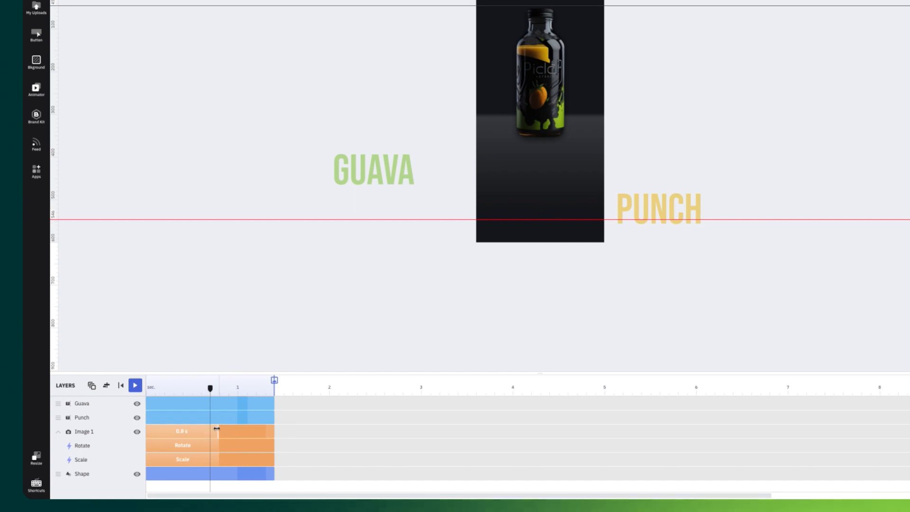
pyautogui.click(135, 385)
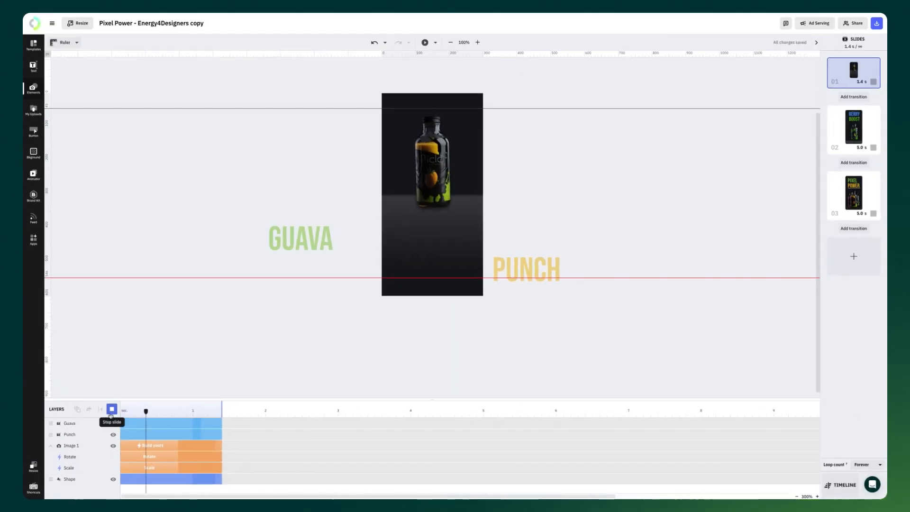
# Add a build-your-own Move animation to the GUAVA text
pyautogui.click(285, 251)
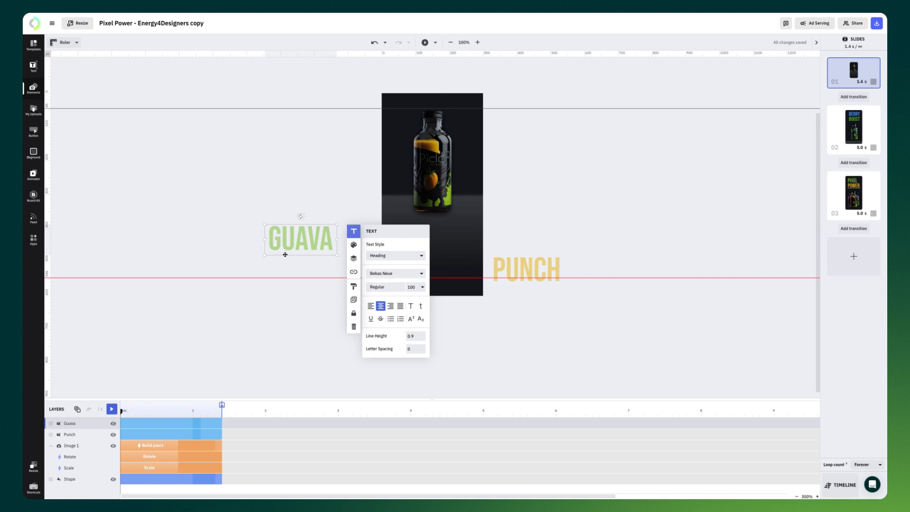
pyautogui.click(144, 426)
pyautogui.click(184, 325)
pyautogui.click(148, 346)
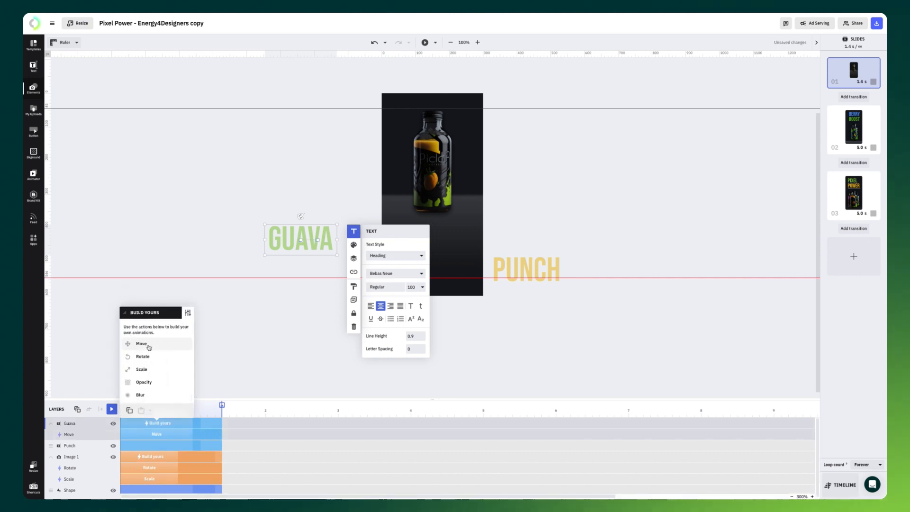
# Add a second Move to GUAVA, routing the text horizontally to the slide's centre and straight down below the slide
pyautogui.click(295, 306)
pyautogui.click(318, 246)
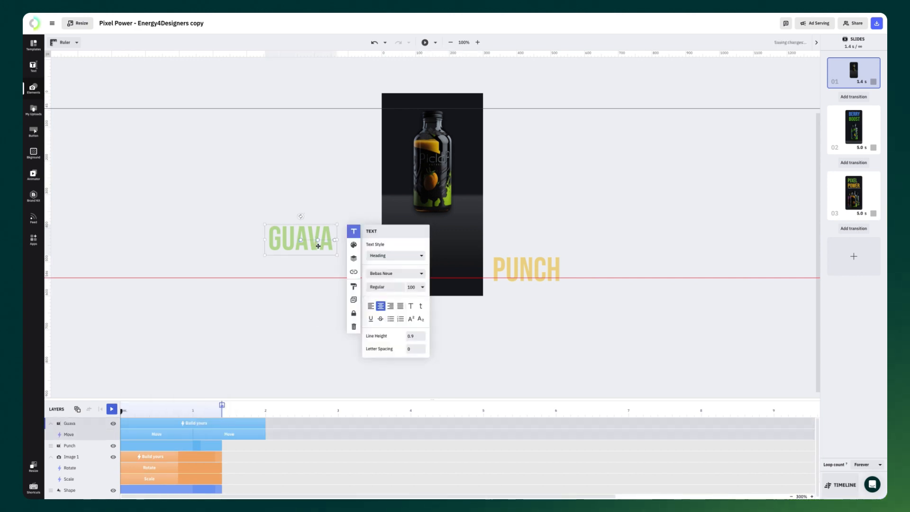
pyautogui.moveTo(318, 241); pyautogui.dragTo(433, 240)
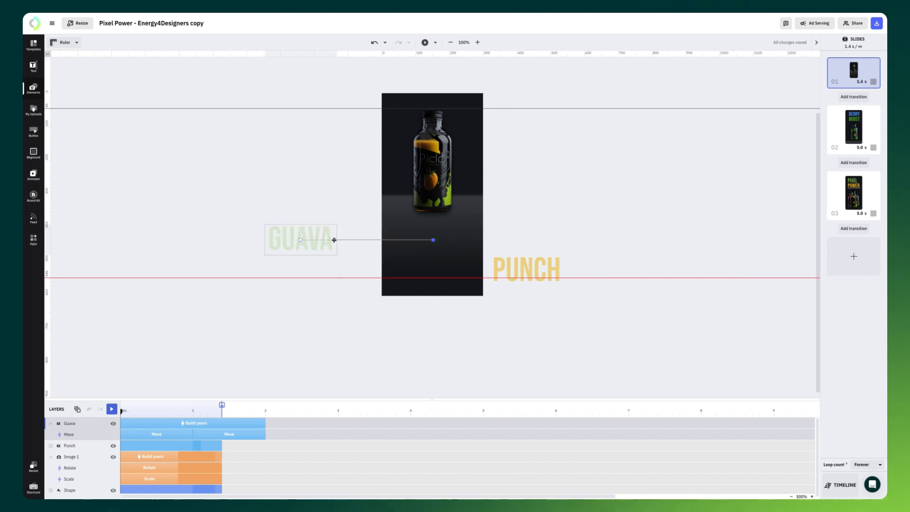
pyautogui.moveTo(335, 242); pyautogui.dragTo(433, 334)
# Add a Move animation to the PUNCH text that slides it horizontally to the slide's centre
pyautogui.click(520, 264)
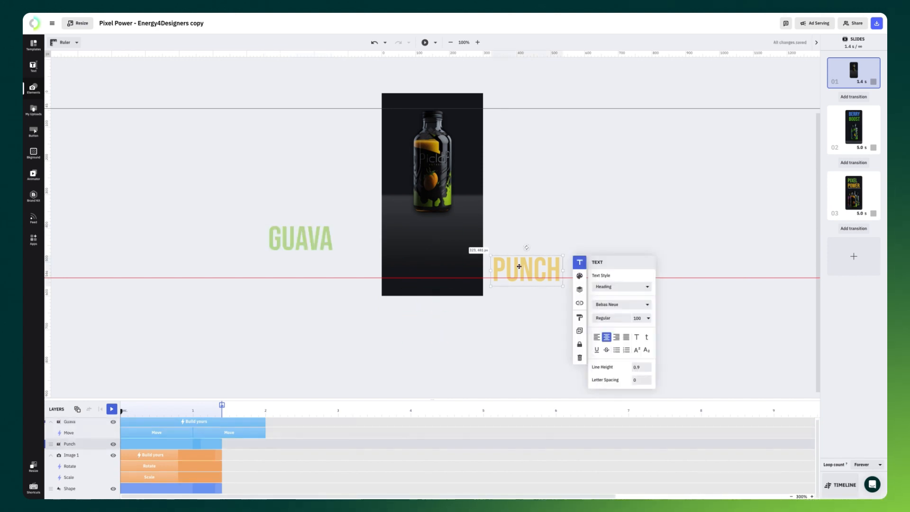
pyautogui.click(156, 446)
pyautogui.click(180, 342)
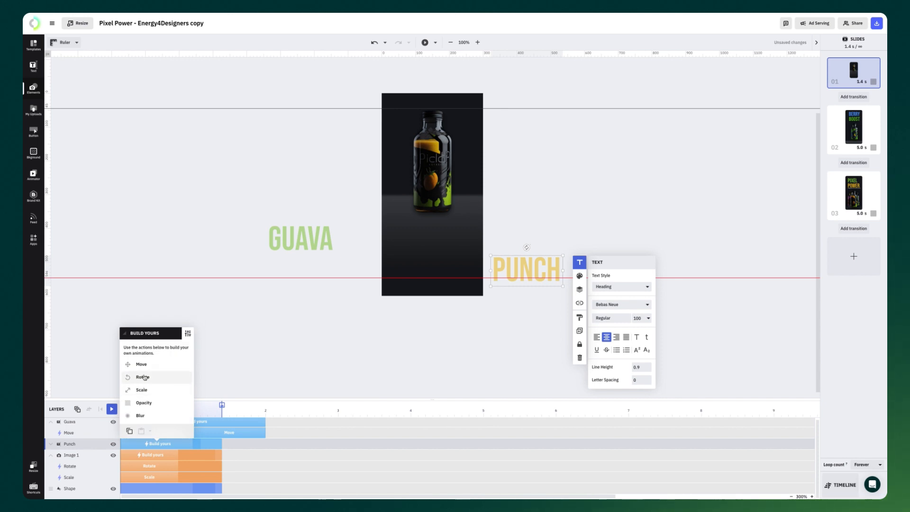
pyautogui.click(139, 364)
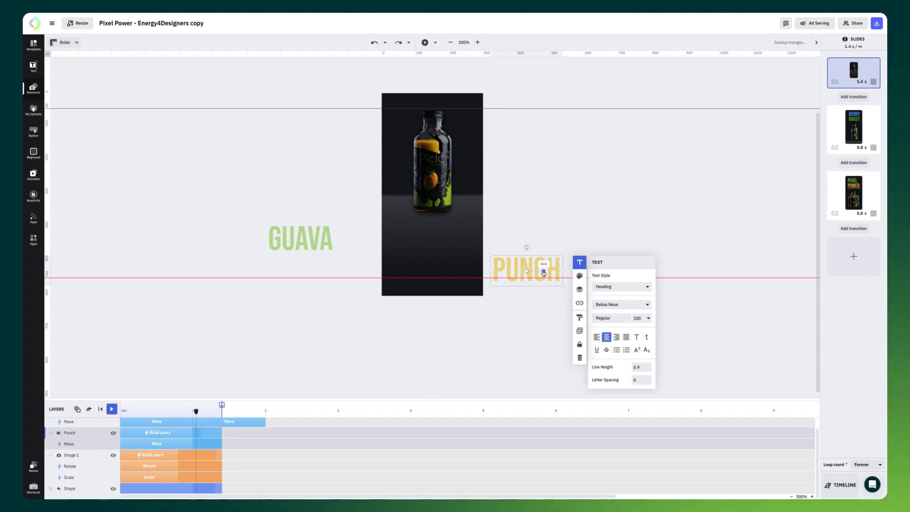
pyautogui.moveTo(544, 272); pyautogui.dragTo(433, 271)
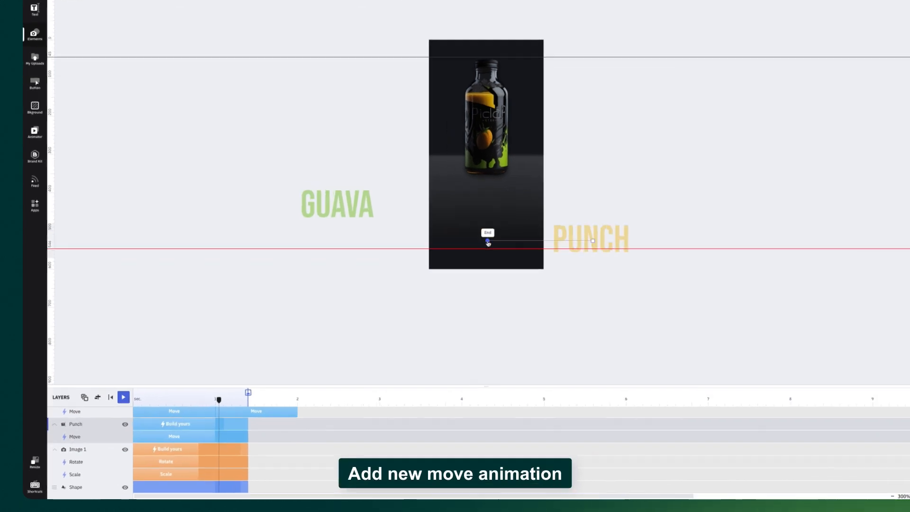
# Add a second Move to PUNCH that carries the text straight down below the slide
pyautogui.click(150, 443)
pyautogui.click(156, 429)
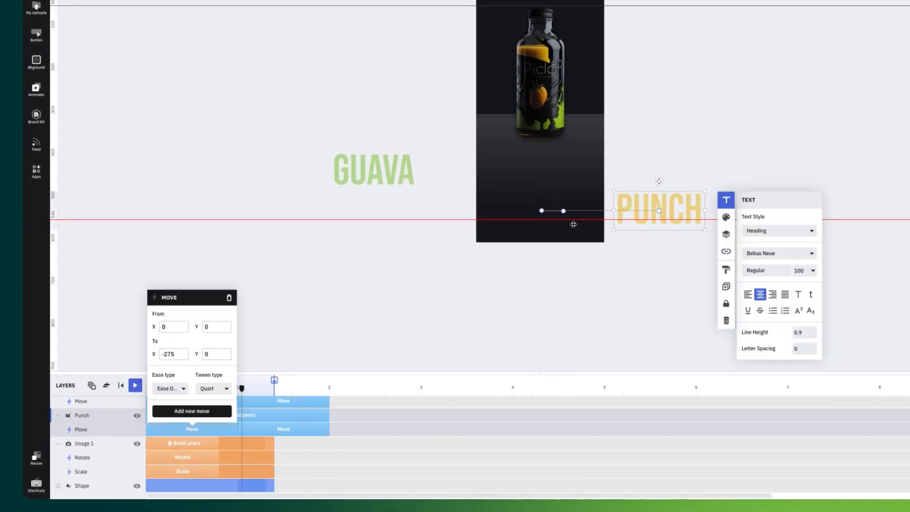
pyautogui.moveTo(563, 214); pyautogui.dragTo(541, 309)
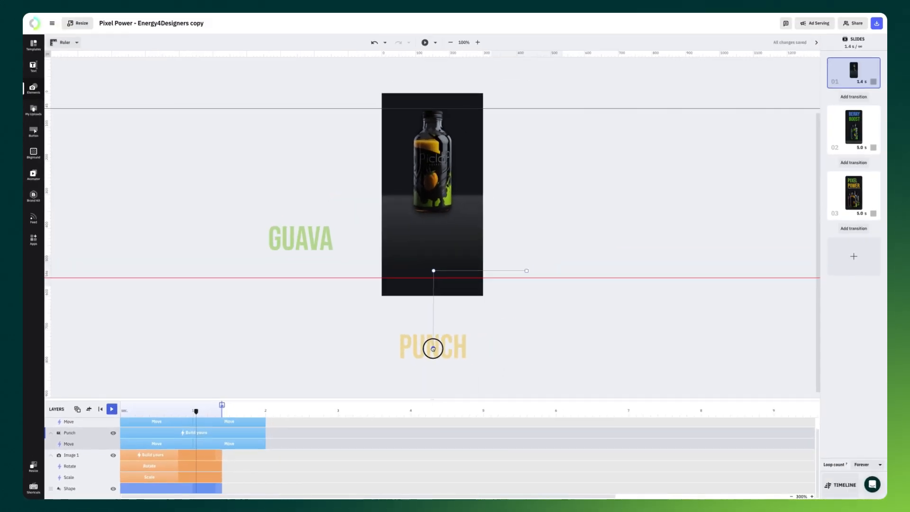
# Shorten the Guava and Punch custom animations to about 0.8 s each, matching the bottle image's animation length
pyautogui.click(193, 407)
pyautogui.scroll(1, 253, 426)
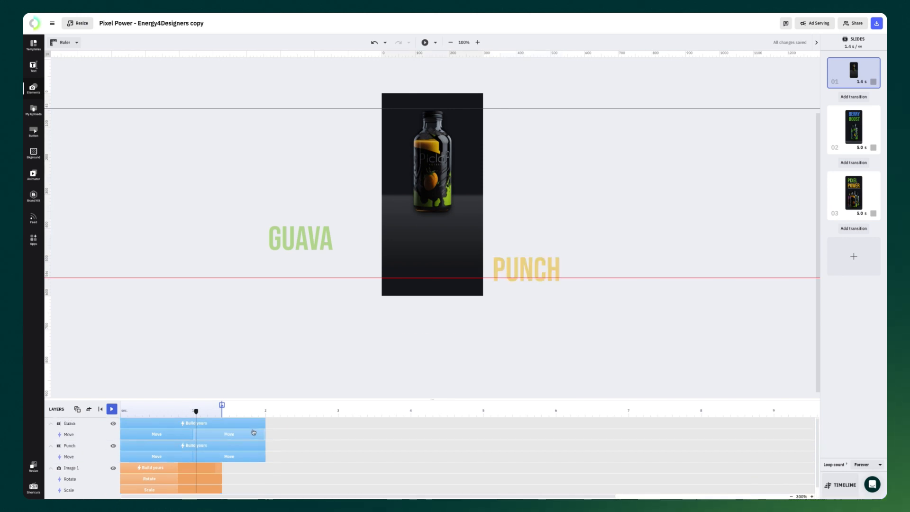
pyautogui.moveTo(264, 423); pyautogui.dragTo(175, 422)
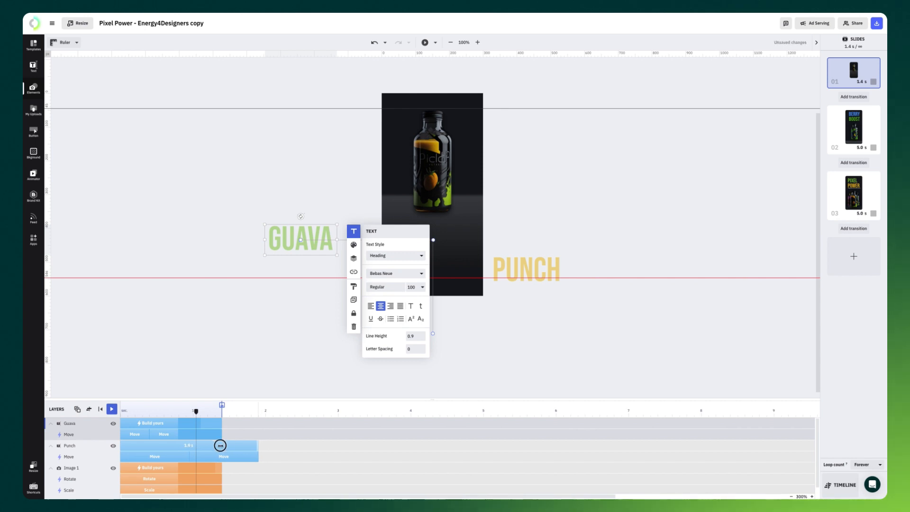
pyautogui.moveTo(220, 445); pyautogui.dragTo(177, 443)
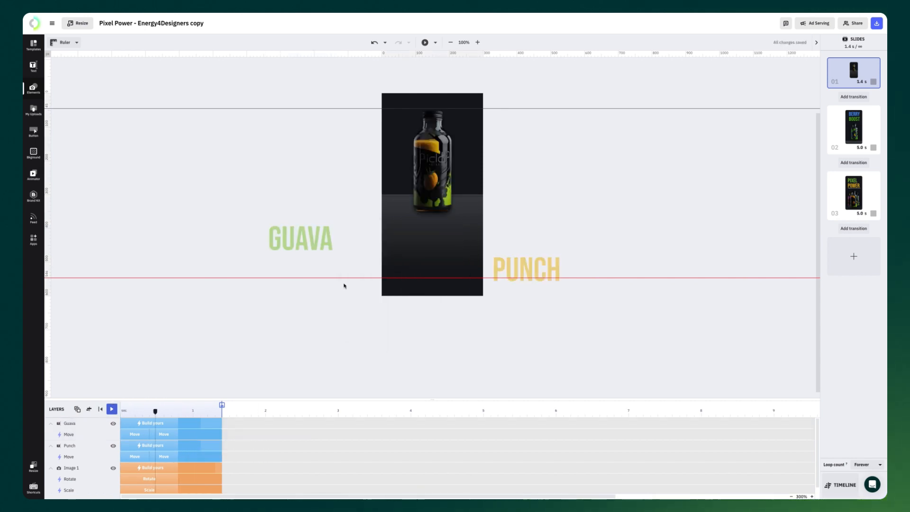
# Delay the Guava and Punch layers to start at about 0.2 s and shift each second Move to about 1 s
pyautogui.moveTo(145, 426); pyautogui.dragTo(177, 423)
pyautogui.moveTo(140, 445); pyautogui.dragTo(197, 455)
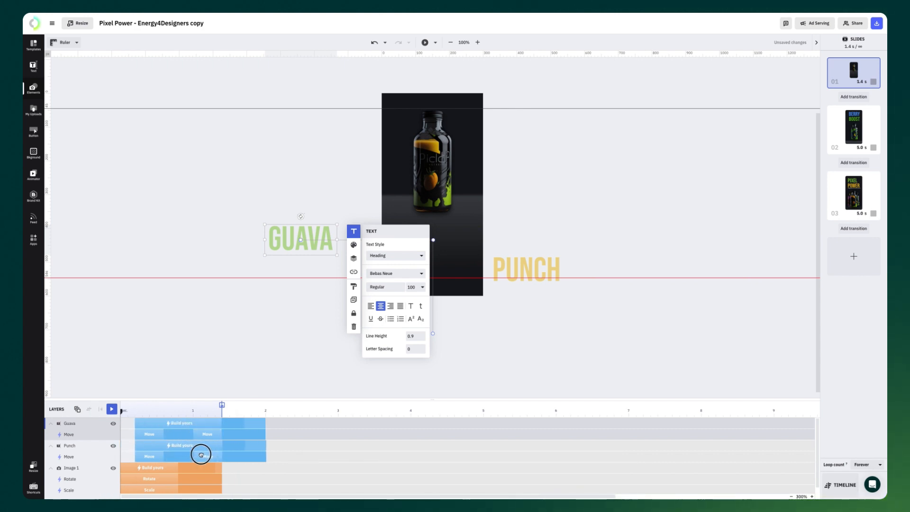
# Give the Shape layer a build-your-own animation with Opacity and Move actions
pyautogui.scroll(-1, 240, 430)
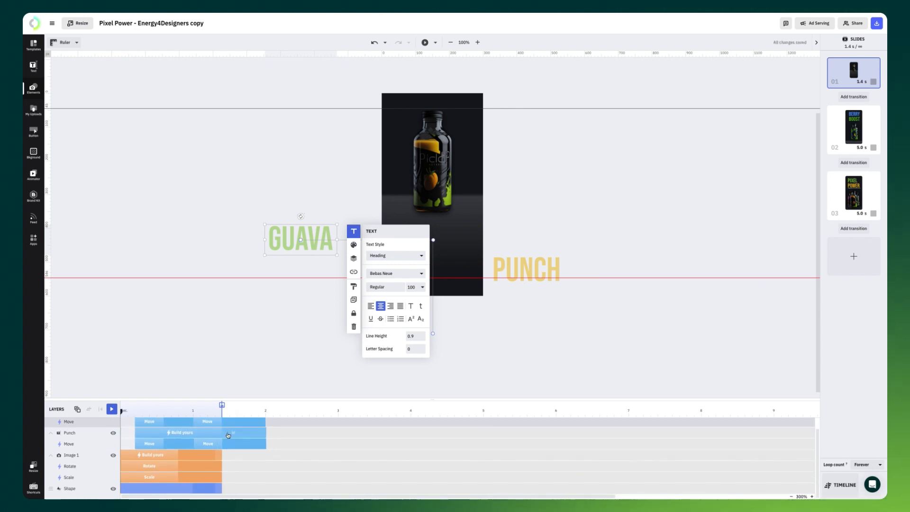
pyautogui.click(166, 488)
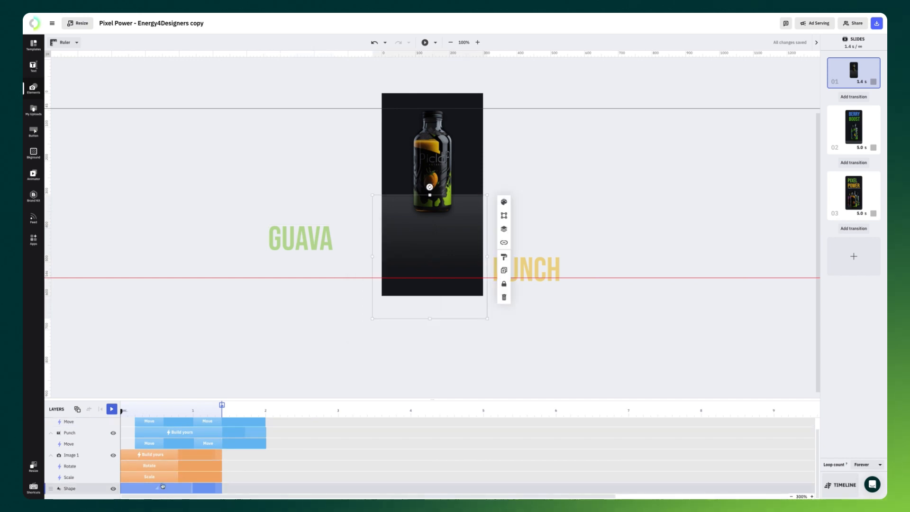
pyautogui.click(167, 488)
pyautogui.click(181, 384)
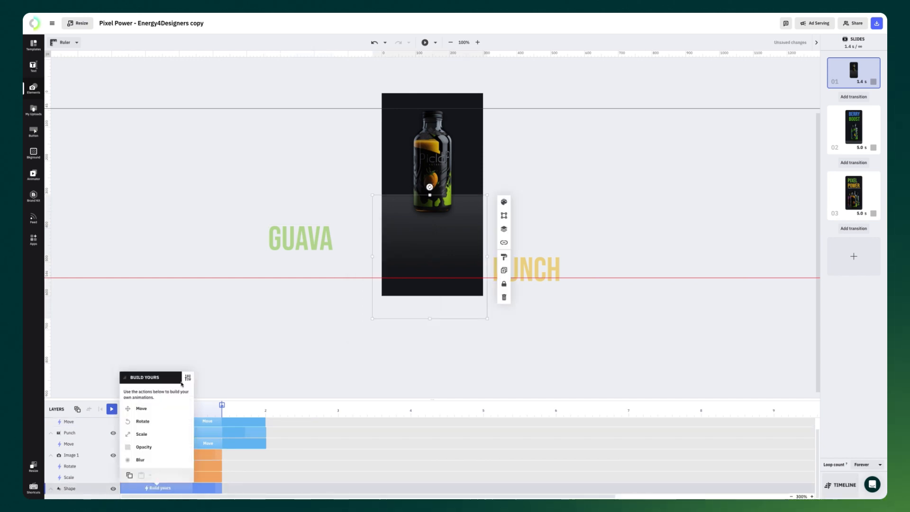
pyautogui.click(150, 446)
pyautogui.click(158, 415)
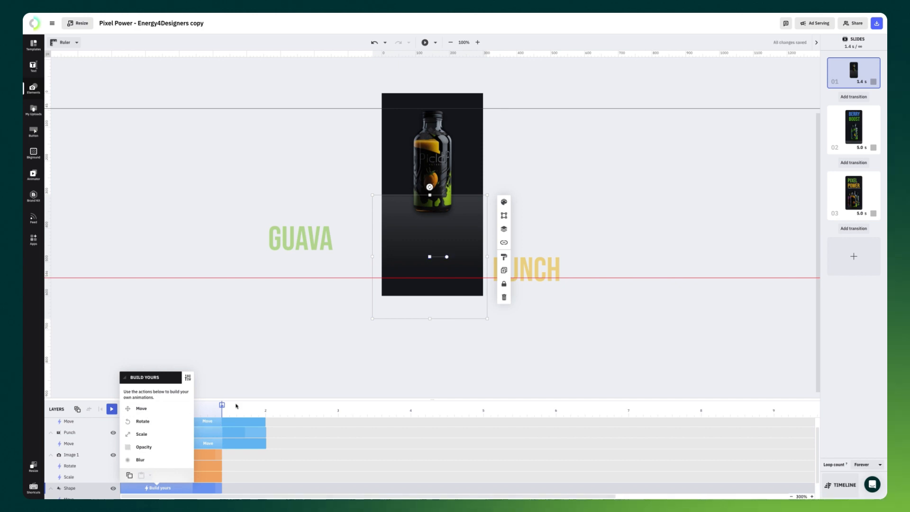
# Shorten the Shape layer's custom animation to about 0.8 s and its Opacity action to about 0.2 s
pyautogui.moveTo(246, 398); pyautogui.dragTo(247, 365)
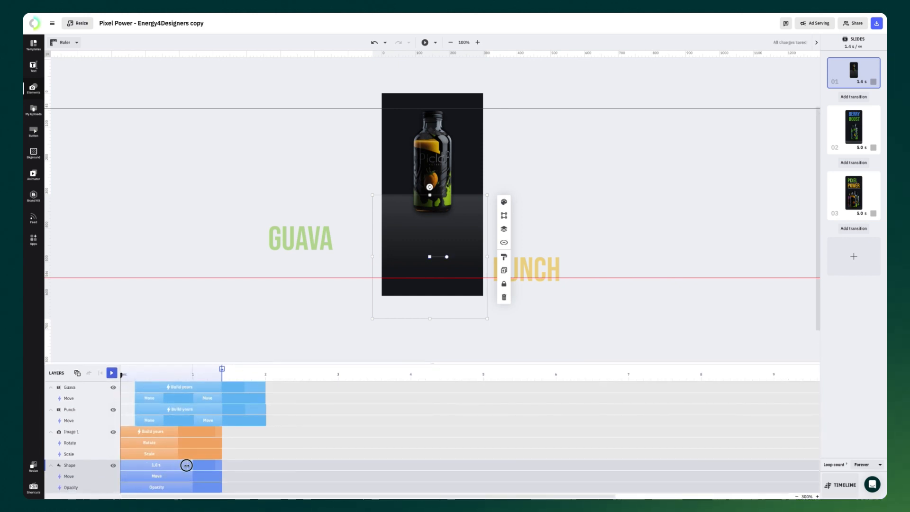
pyautogui.click(154, 488)
pyautogui.click(175, 492)
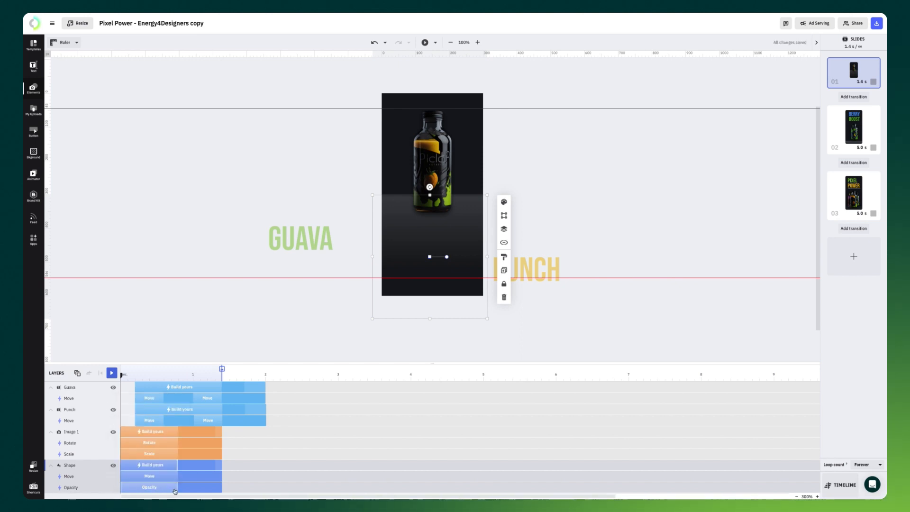
# Shift the Shape's Move to about 1–1.4 s and set its end point straight down below the slide
pyautogui.click(142, 476)
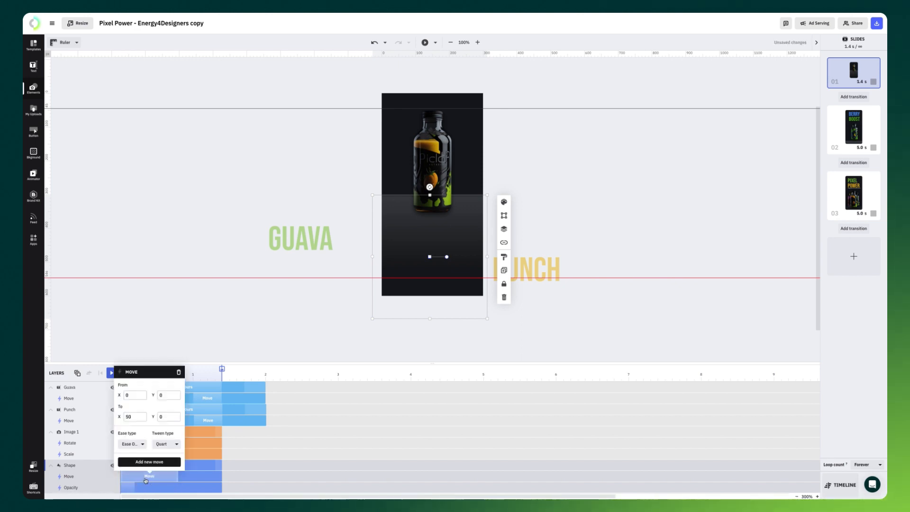
pyautogui.moveTo(142, 476); pyautogui.dragTo(179, 476)
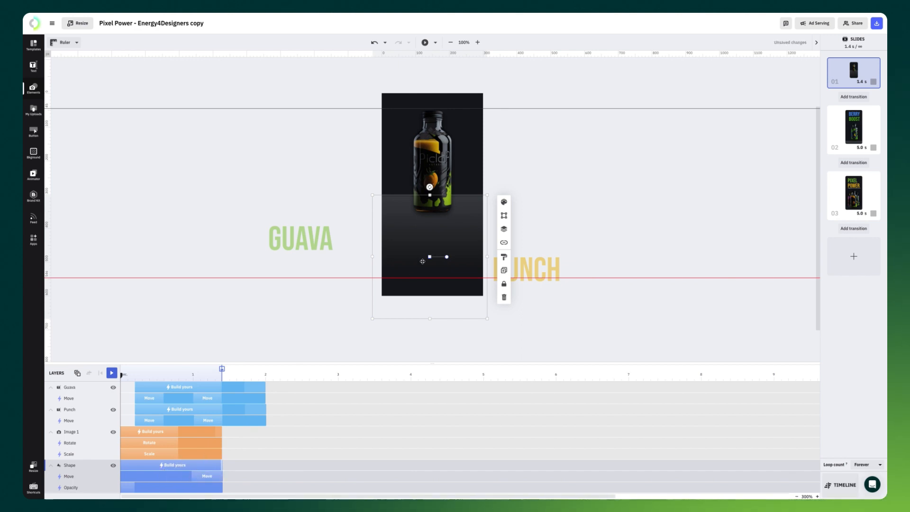
pyautogui.moveTo(447, 258); pyautogui.dragTo(431, 343)
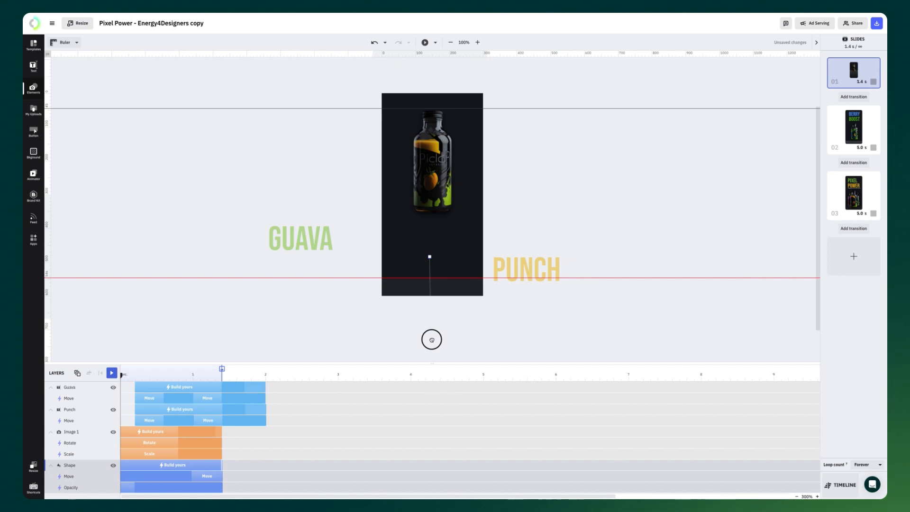
pyautogui.click(240, 353)
# Add a Move to the Image 1 animation at about 1–1.4 s, set its end point straight down the slide, and preview it
pyautogui.click(162, 431)
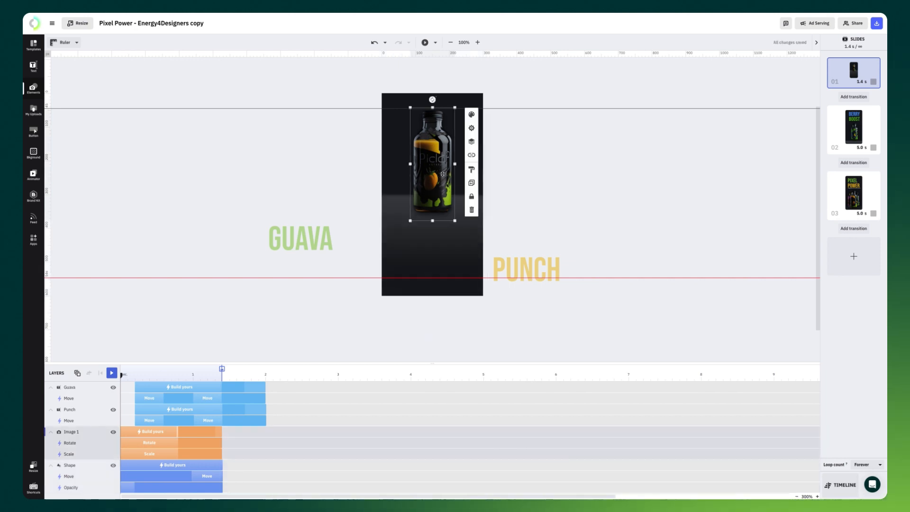
pyautogui.click(146, 432)
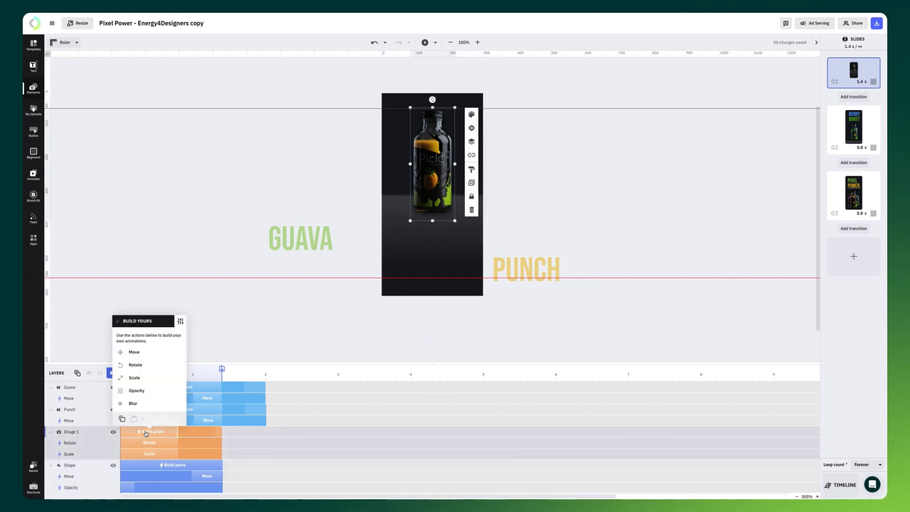
pyautogui.click(135, 352)
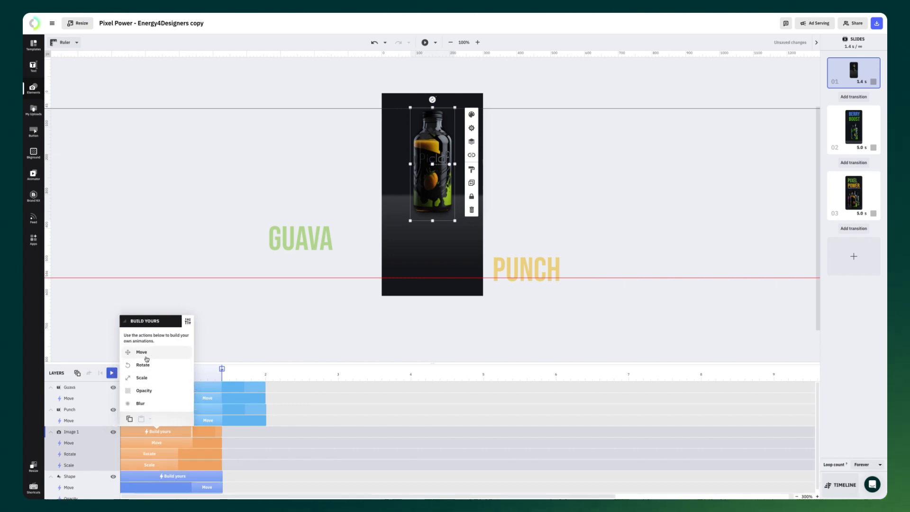
pyautogui.moveTo(159, 448); pyautogui.dragTo(193, 441)
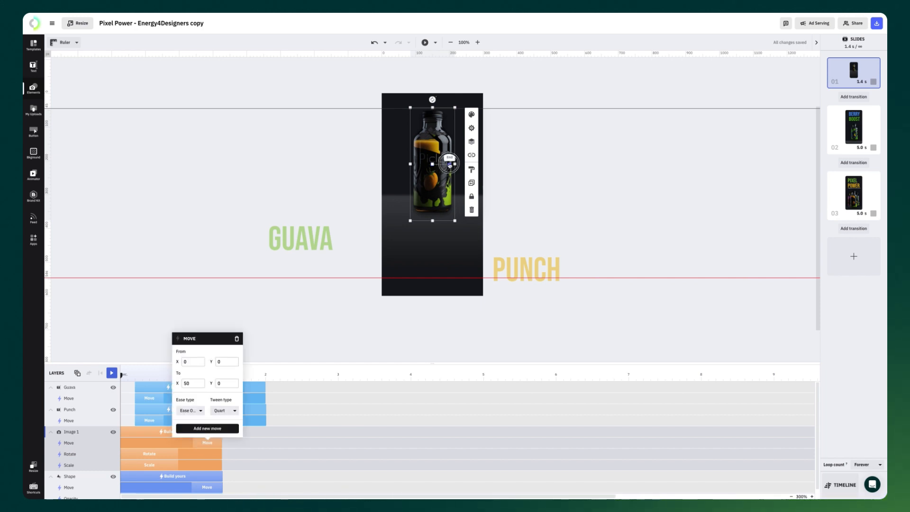
pyautogui.moveTo(450, 165); pyautogui.dragTo(432, 226)
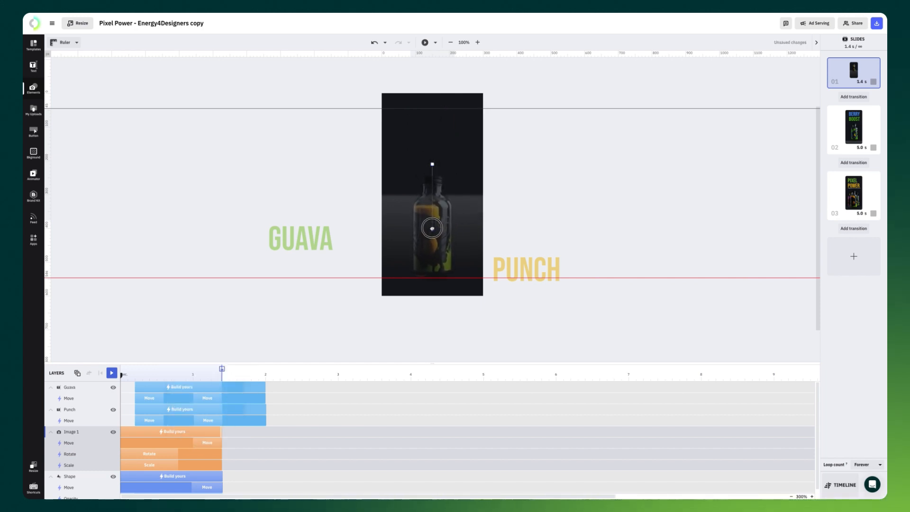
pyautogui.click(111, 373)
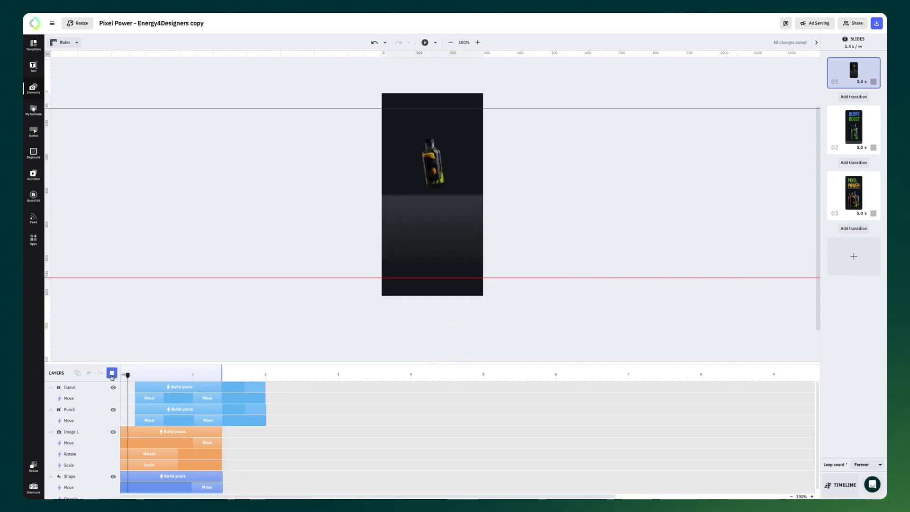
pyautogui.click(112, 373)
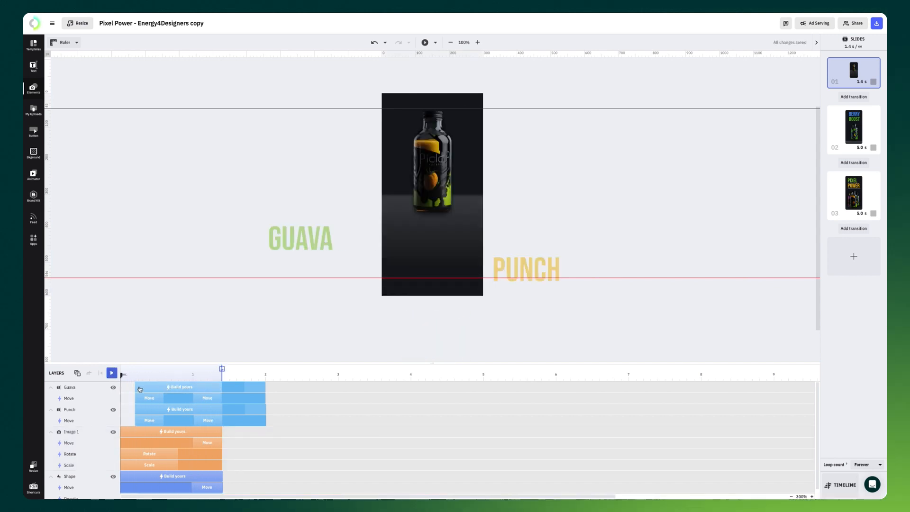
# Delay the Guava and Punch layers to about 0.5 s, extend the slide to 1.5 s with all exit Moves ending there, and preview it
pyautogui.moveTo(139, 389); pyautogui.dragTo(172, 409)
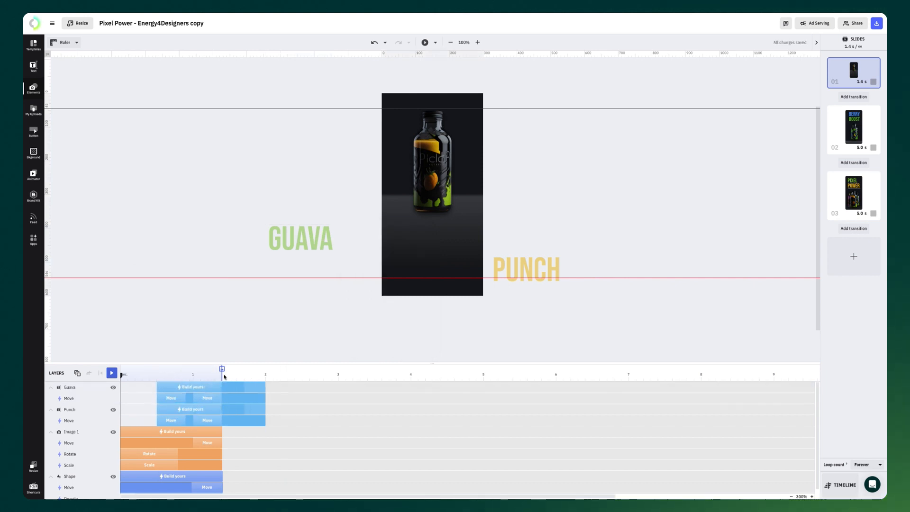
pyautogui.moveTo(224, 375)
pyautogui.mouseDown()
pyautogui.moveTo(214, 401)
pyautogui.moveTo(217, 442)
pyautogui.mouseUp()
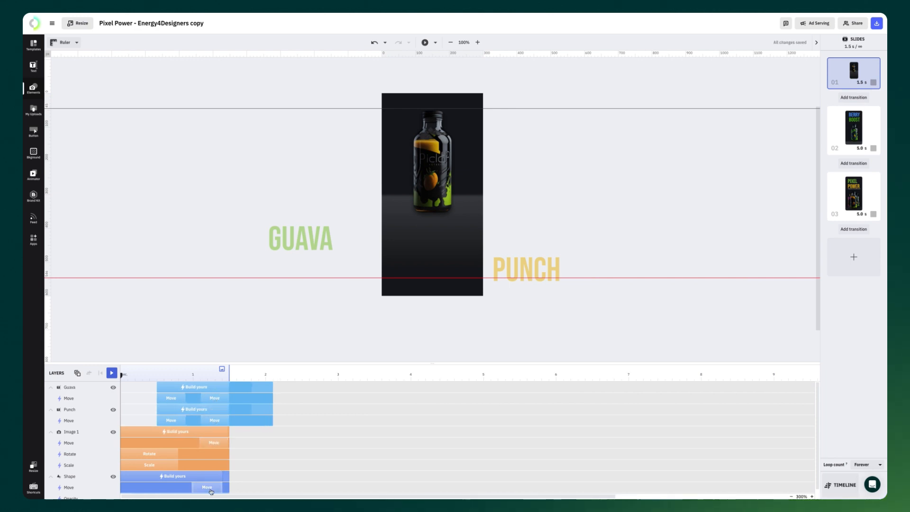
pyautogui.click(112, 373)
pyautogui.click(108, 375)
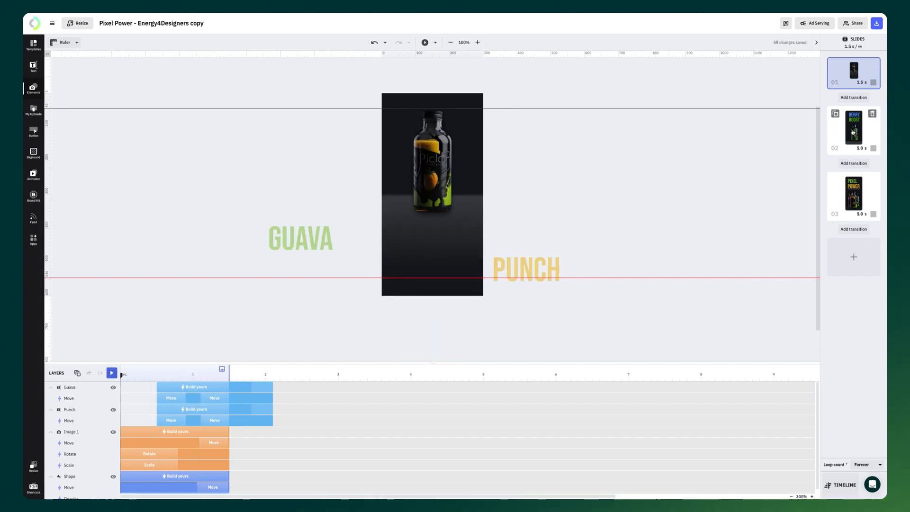
# On slide 02, give the Chili bottle a build-your-own animation with an Opacity action shortened to about 0.3 s
pyautogui.click(853, 132)
pyautogui.click(432, 227)
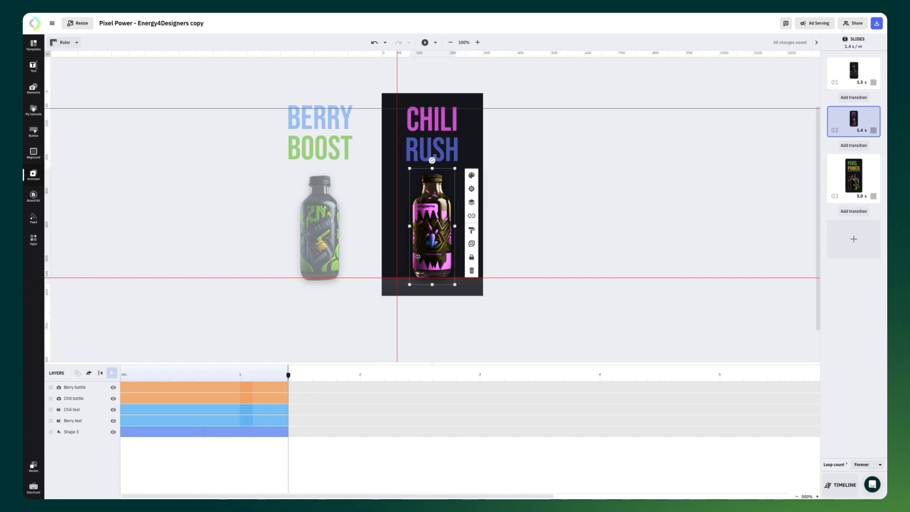
pyautogui.click(166, 404)
pyautogui.click(205, 295)
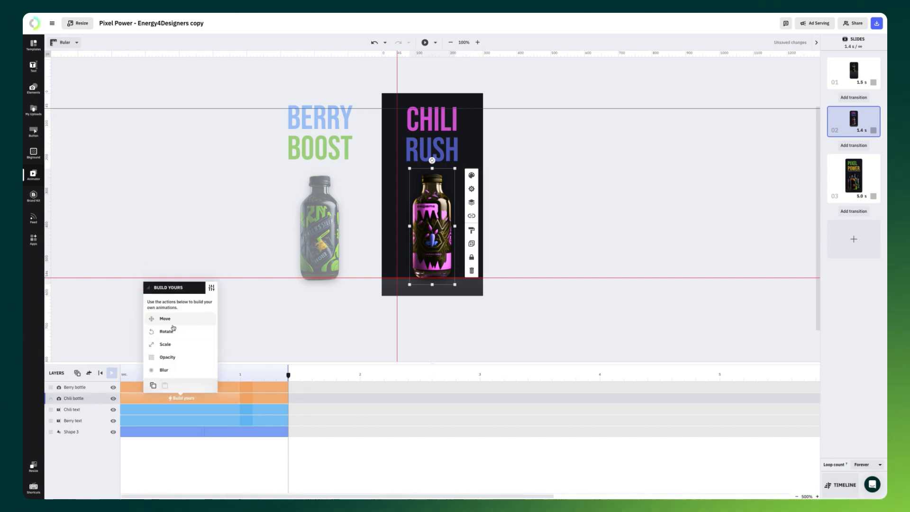
pyautogui.click(167, 358)
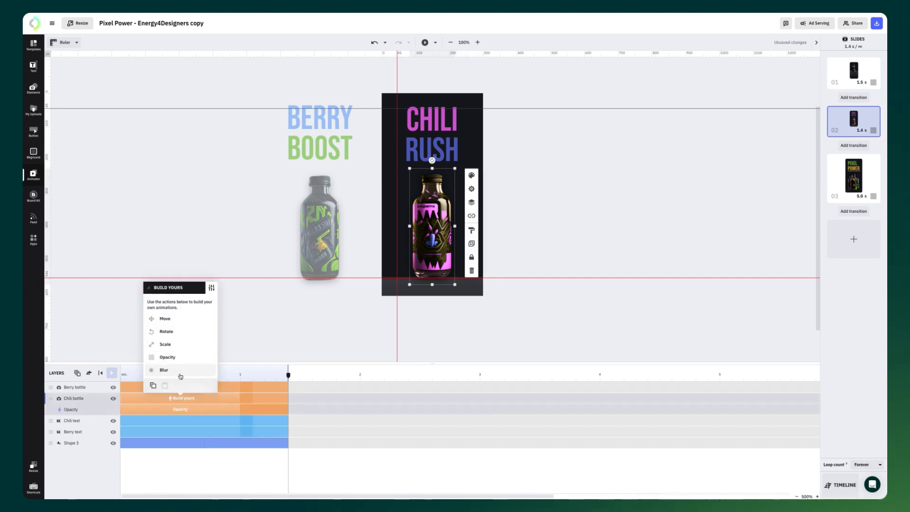
pyautogui.moveTo(238, 398); pyautogui.dragTo(158, 398)
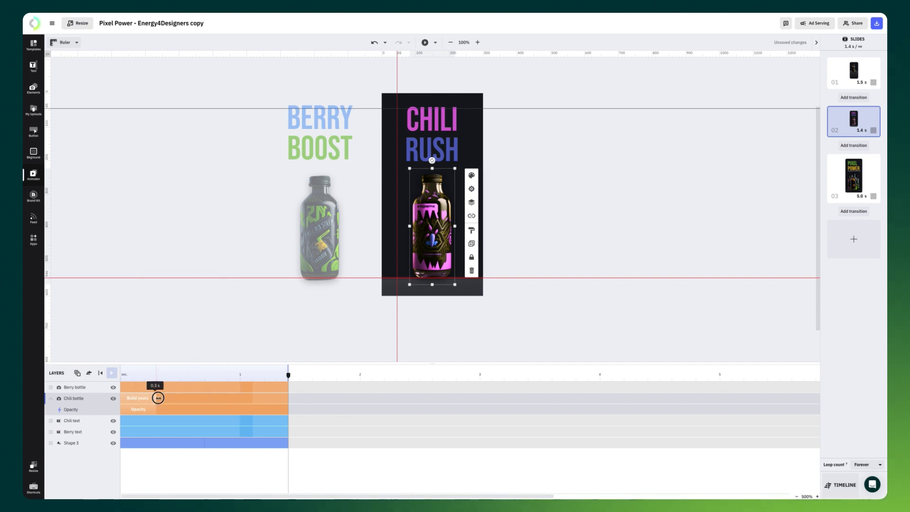
# Give the Berry bottle a build-your-own animation with an Opacity action lasting about 0.3 s
pyautogui.click(176, 389)
pyautogui.click(209, 347)
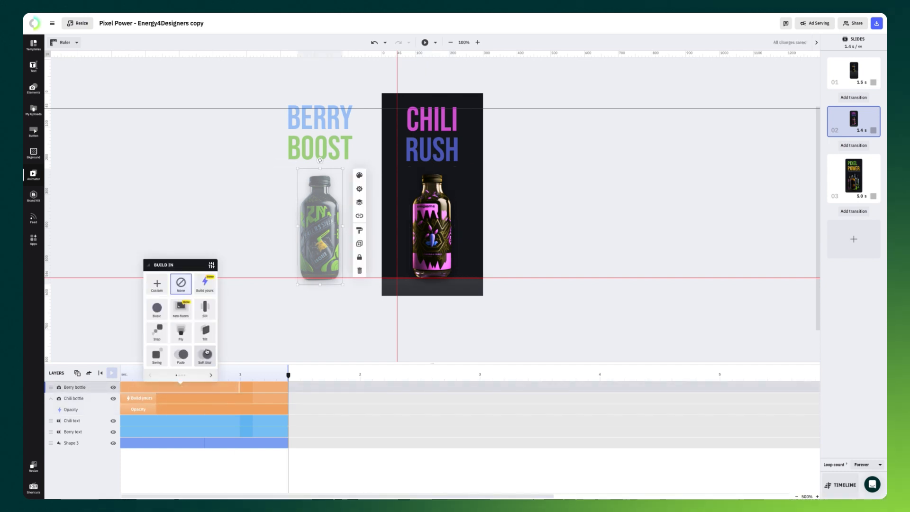
pyautogui.click(206, 285)
pyautogui.click(180, 350)
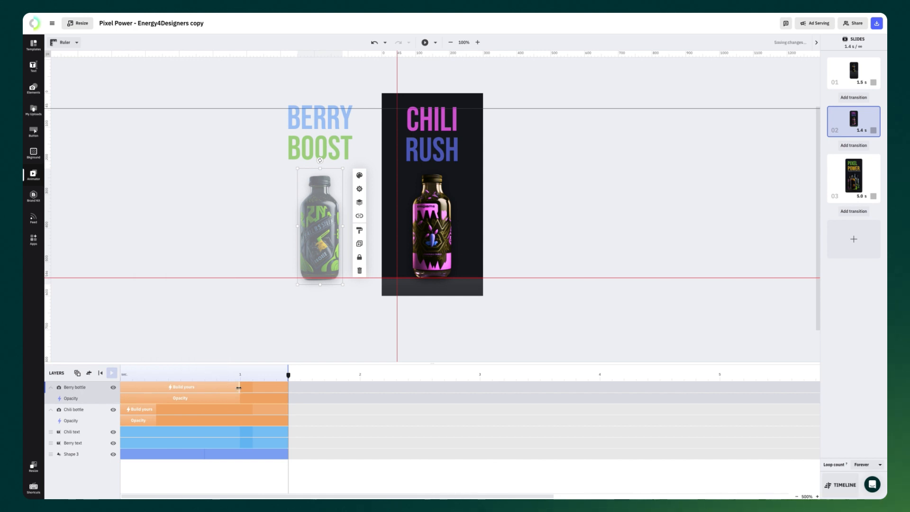
pyautogui.moveTo(239, 387); pyautogui.dragTo(138, 377)
# Give the Chili text a build-your-own Opacity action of about 0.3 s and shorten the Chili bottle's Opacity to about 0.1 s
pyautogui.click(429, 140)
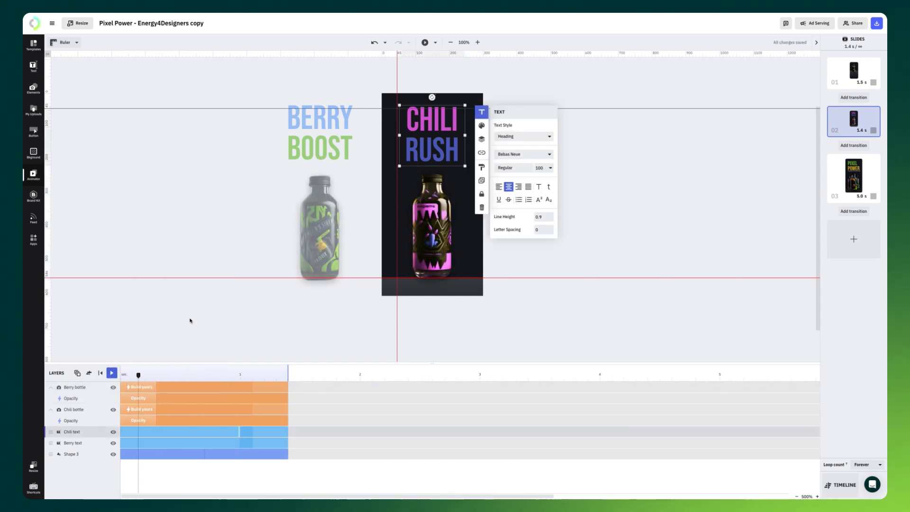
pyautogui.click(144, 426)
pyautogui.click(210, 390)
pyautogui.click(187, 347)
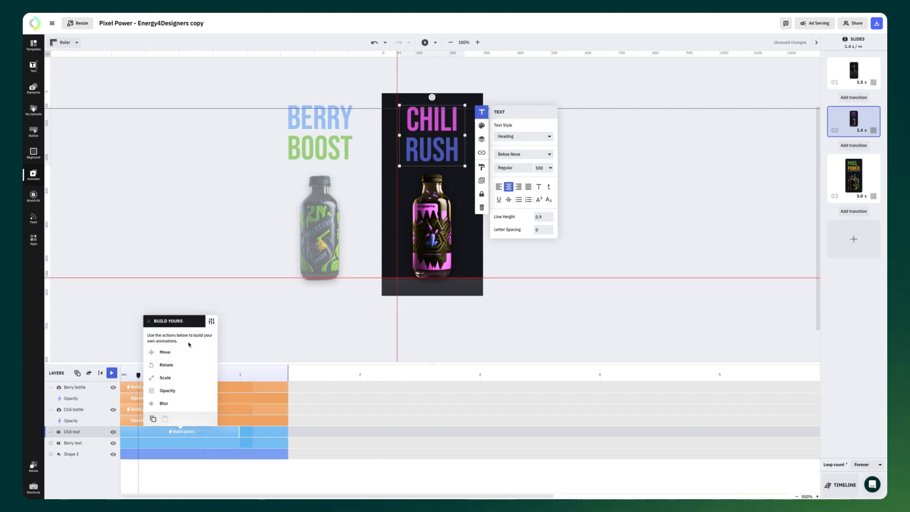
pyautogui.click(179, 391)
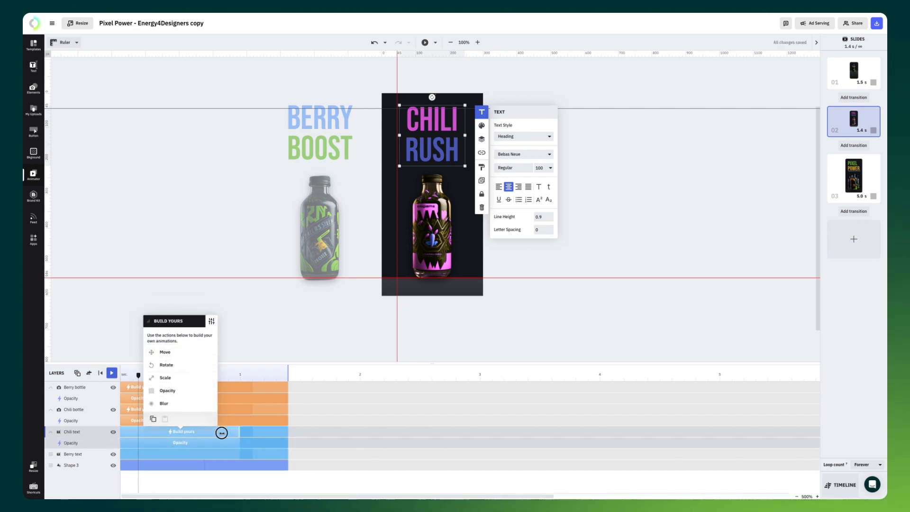
pyautogui.moveTo(219, 432); pyautogui.dragTo(145, 421)
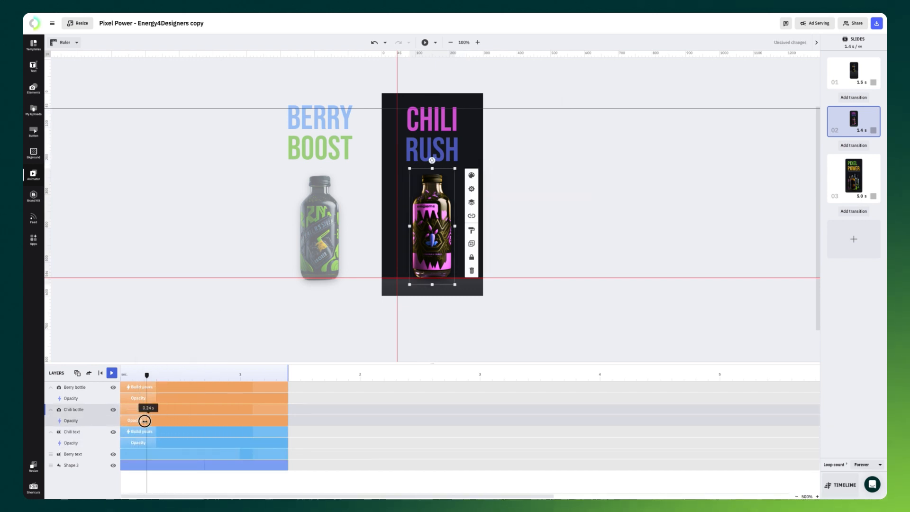
# Add two consecutive Rotate actions to the Chili bottle, each about 0.3 s long, starting at about 0.3 s
pyautogui.click(135, 421)
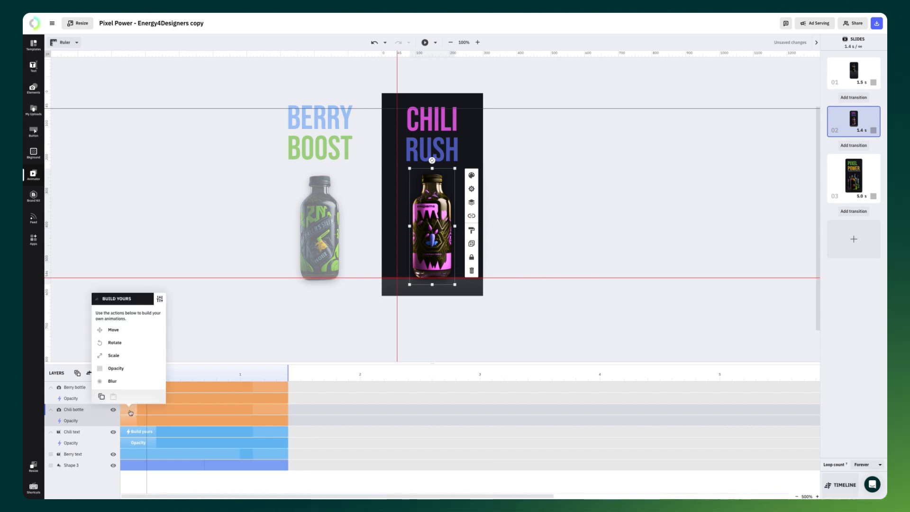
pyautogui.click(138, 343)
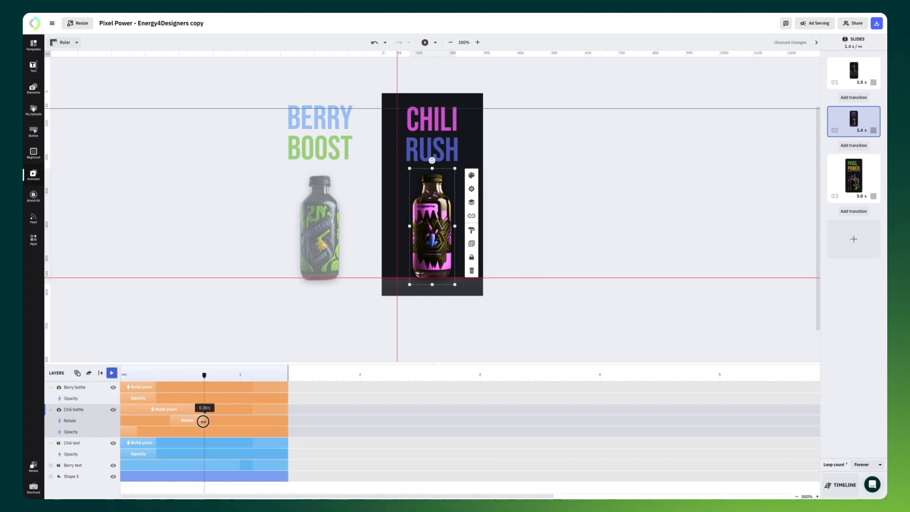
pyautogui.click(203, 420)
pyautogui.click(187, 406)
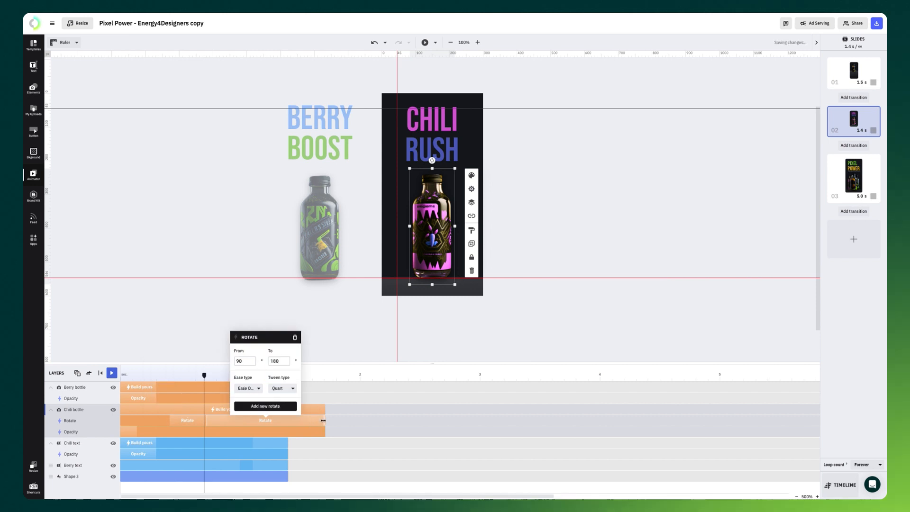
pyautogui.moveTo(320, 421); pyautogui.dragTo(247, 421)
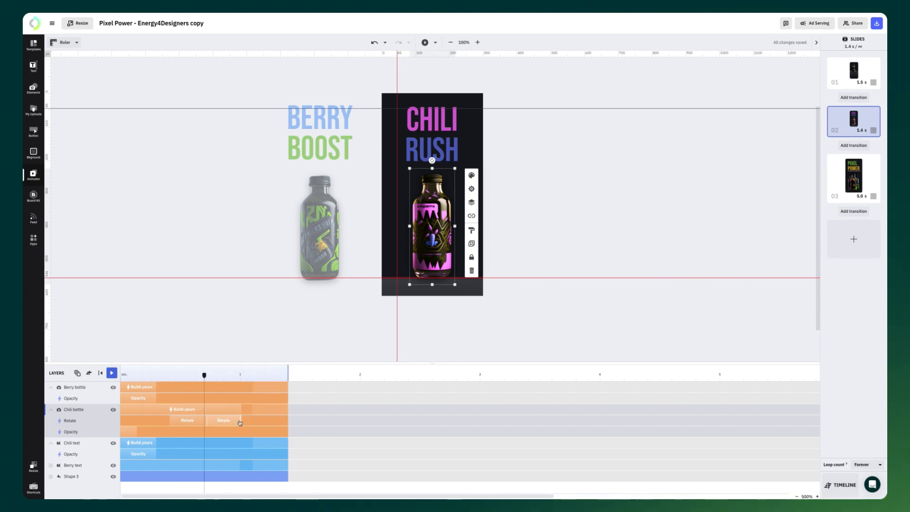
pyautogui.moveTo(210, 420); pyautogui.dragTo(203, 420)
pyautogui.click(156, 379)
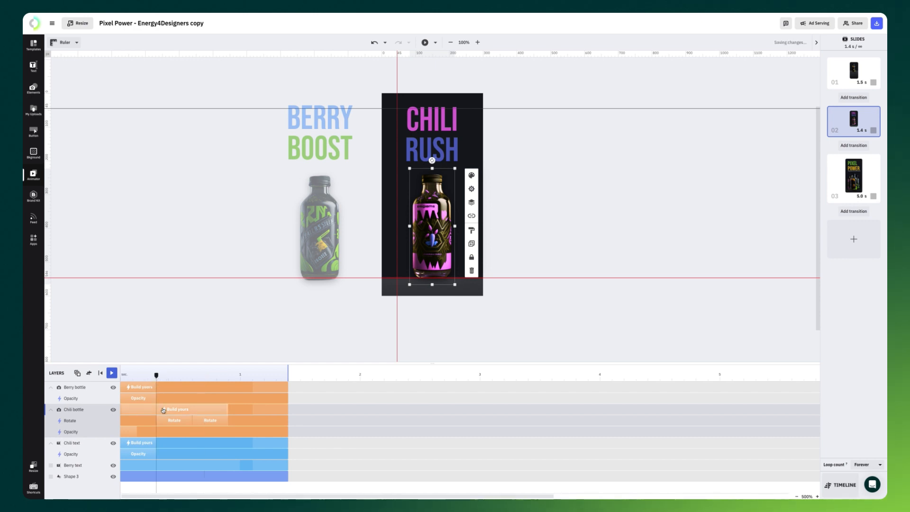
# Set the first Rotate's end angle to 15°, adjust the second Rotate's end angle, and scrub through the rotation
pyautogui.click(173, 420)
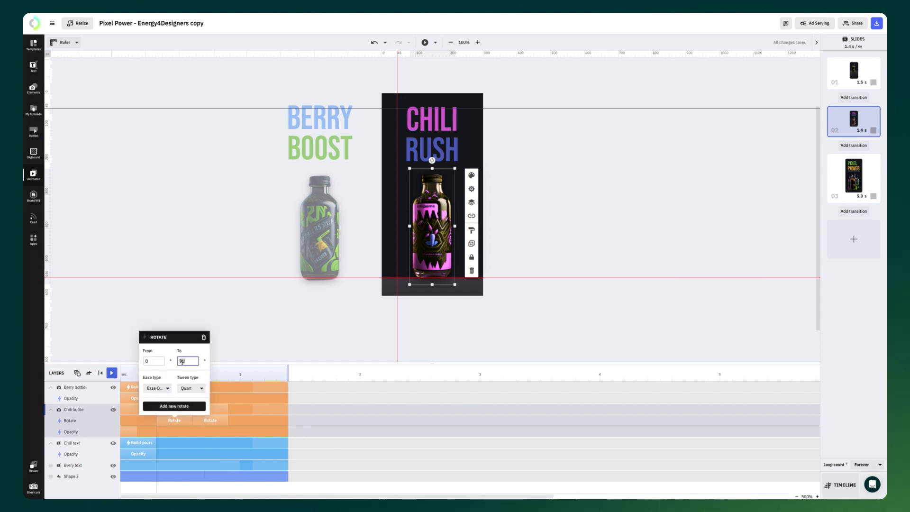
pyautogui.click(210, 420)
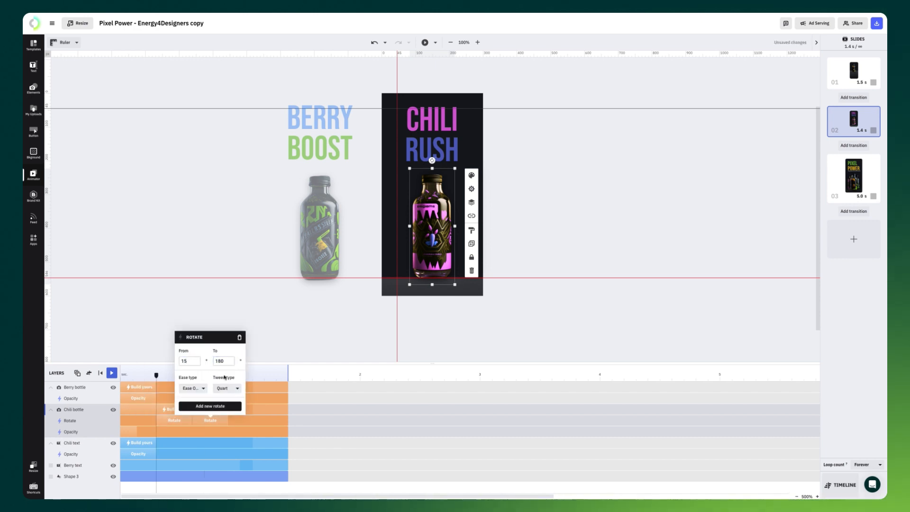
pyautogui.click(160, 353)
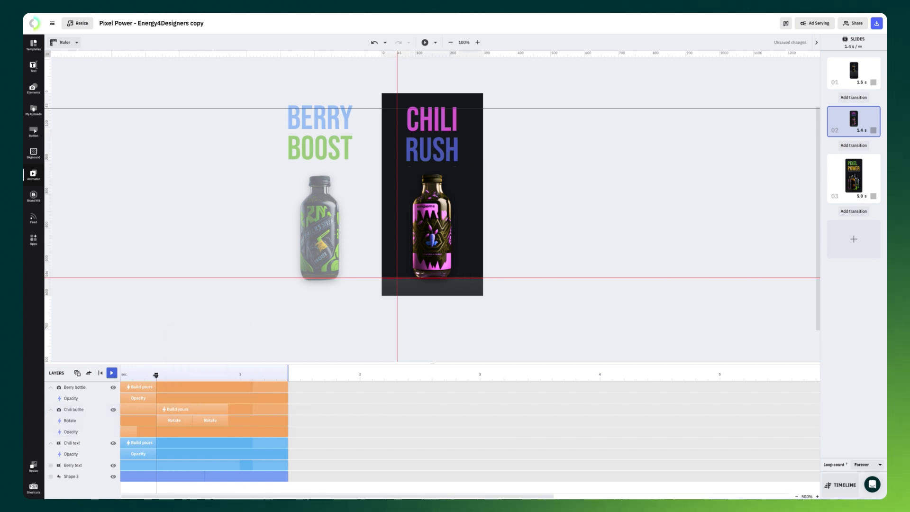
pyautogui.moveTo(156, 376); pyautogui.dragTo(185, 376)
# Change the ease type of the Chili bottle's first Rotate to Ease In
pyautogui.click(175, 420)
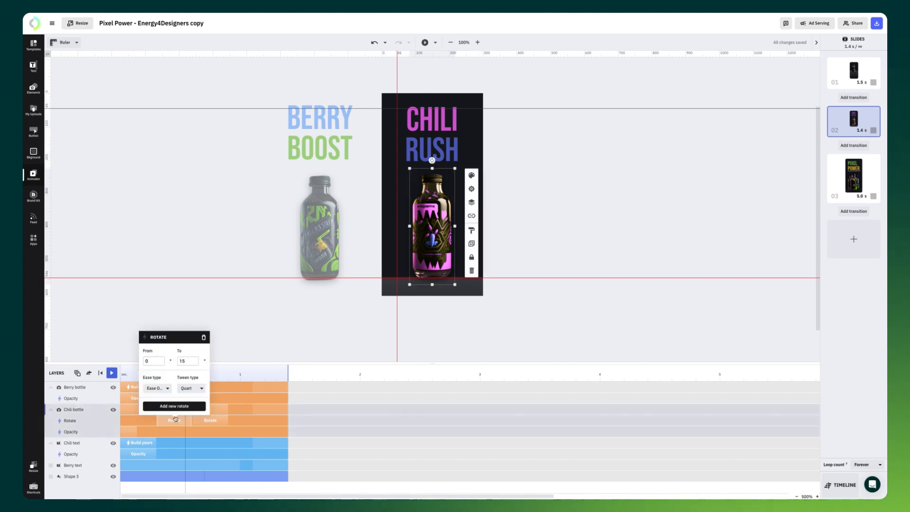
pyautogui.click(163, 393)
pyautogui.click(160, 390)
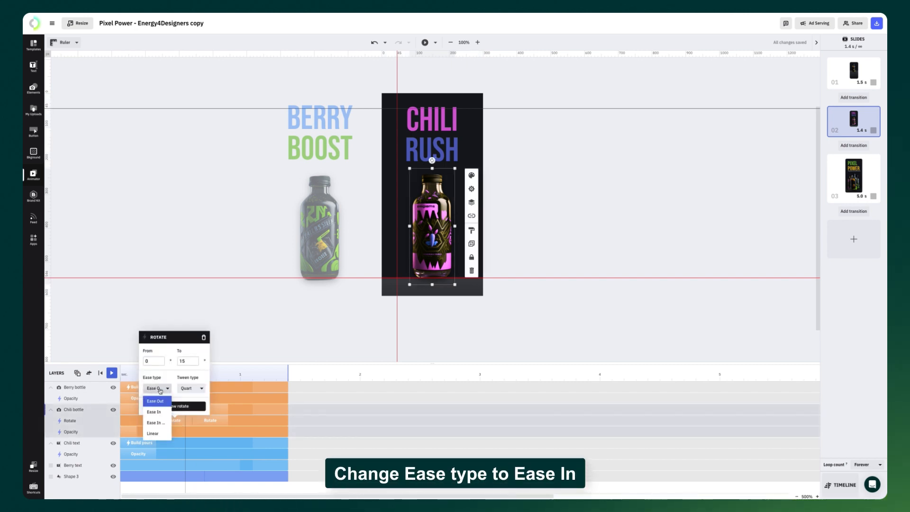
pyautogui.click(154, 412)
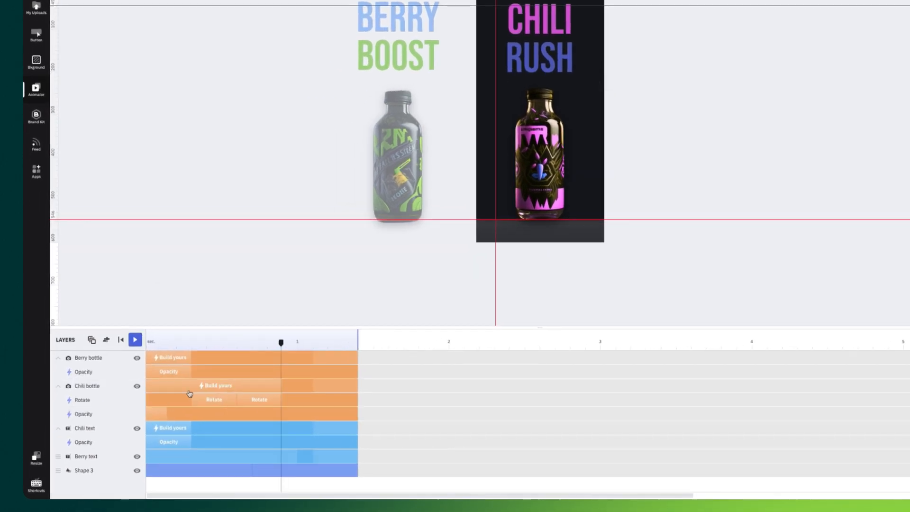
# Add two Scale actions to the Chili bottle at about 0.3–0.6 s and 0.6–0.9 s, and adjust the second one's end percentage
pyautogui.click(189, 394)
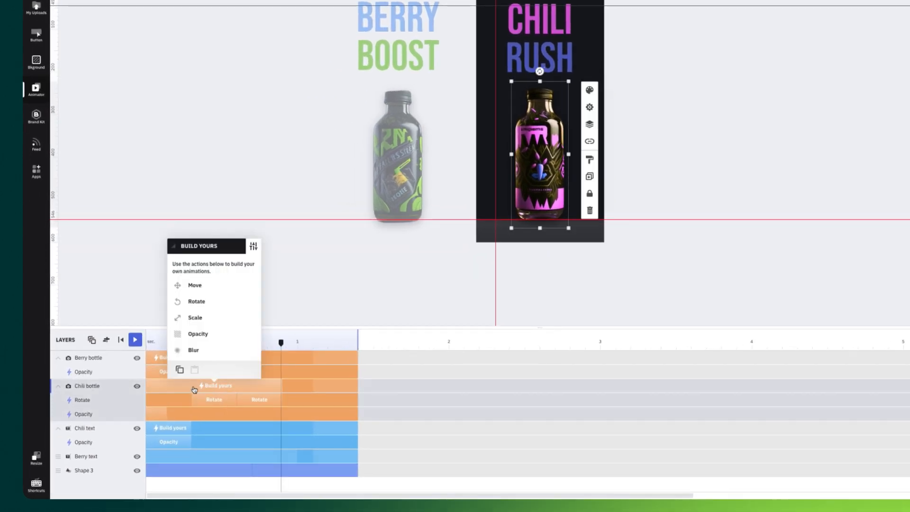
pyautogui.click(203, 318)
pyautogui.moveTo(218, 414); pyautogui.dragTo(260, 415)
pyautogui.moveTo(340, 414); pyautogui.dragTo(235, 415)
pyautogui.click(225, 417)
pyautogui.click(237, 398)
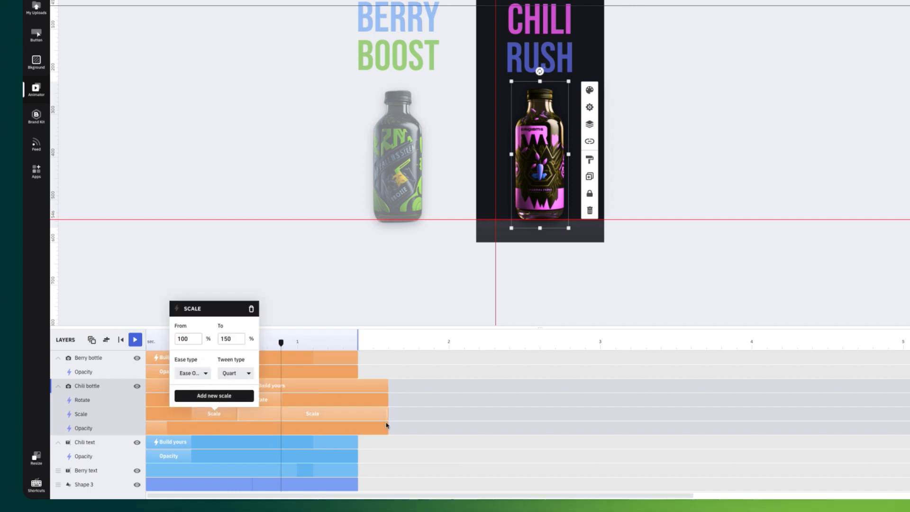
pyautogui.moveTo(385, 415); pyautogui.dragTo(283, 414)
pyautogui.click(263, 414)
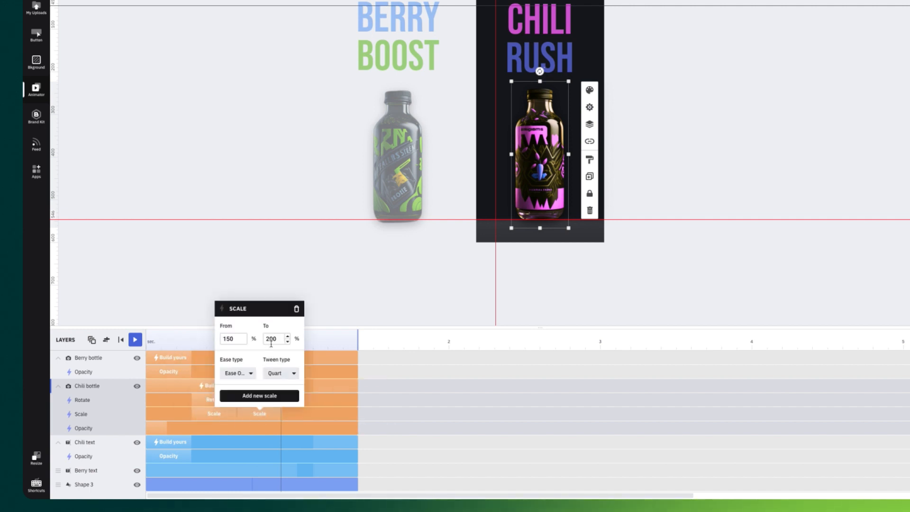
pyautogui.click(203, 290)
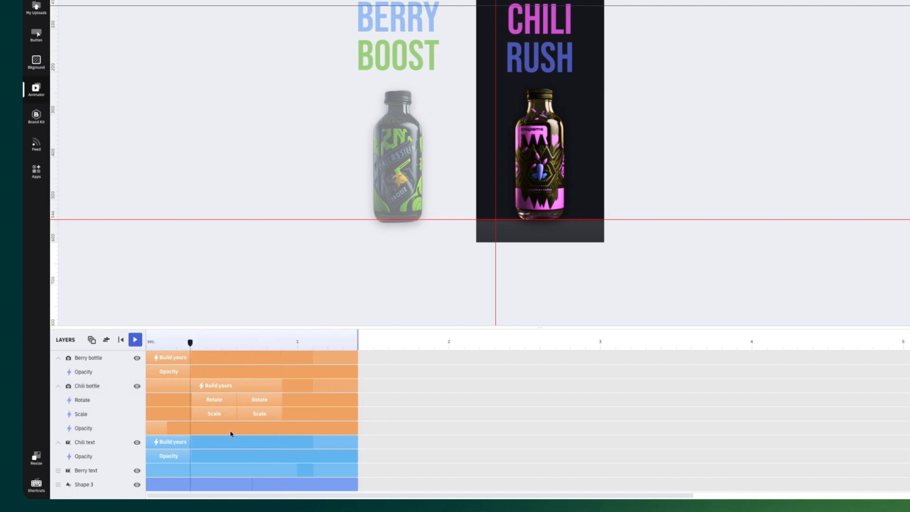
# Change the ease type of the Chili bottle's first Scale action and scrub through the bottle's motion
pyautogui.click(225, 417)
pyautogui.click(192, 373)
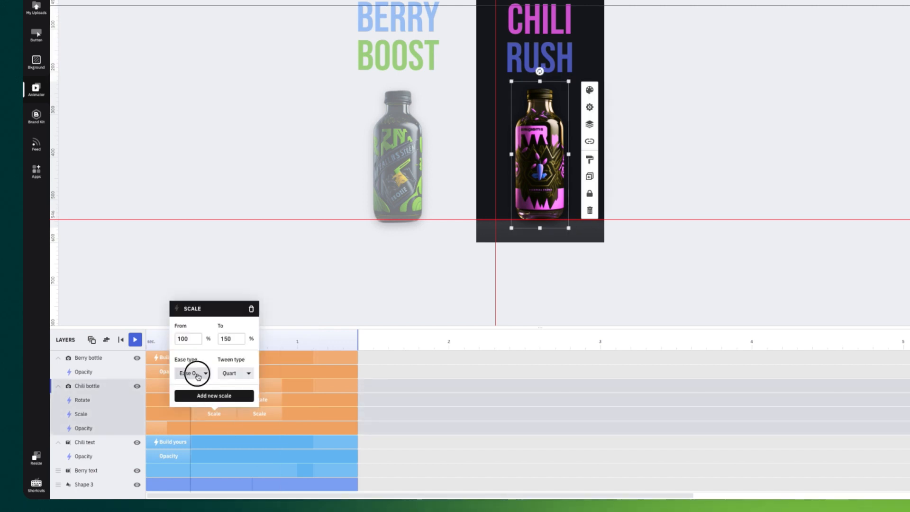
pyautogui.click(196, 415)
pyautogui.click(166, 409)
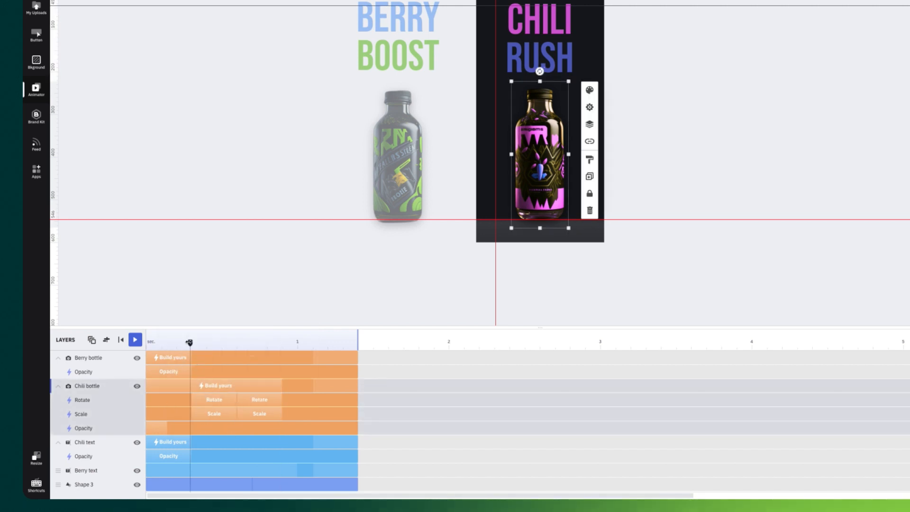
pyautogui.moveTo(189, 342); pyautogui.dragTo(280, 345)
# Copy the Chili bottle's custom animation and paste it onto the Berry bottle
pyautogui.click(204, 386)
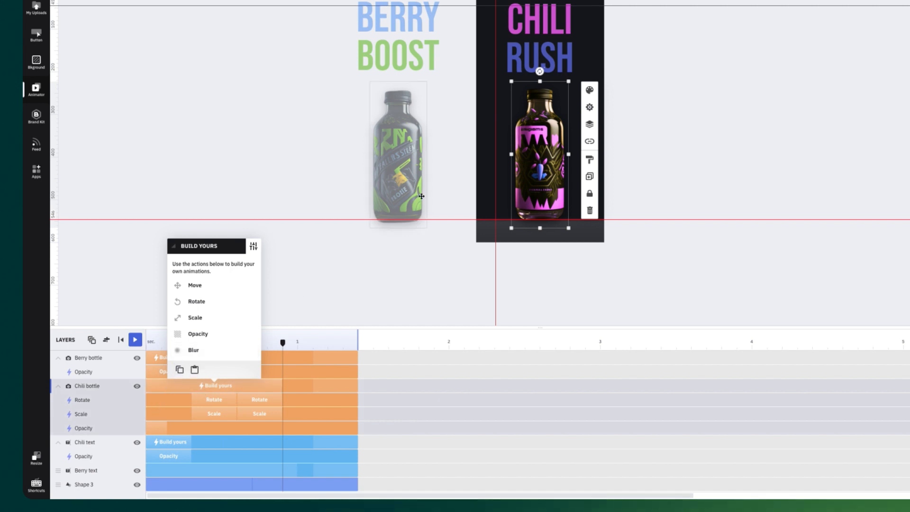
pyautogui.click(404, 185)
pyautogui.click(173, 359)
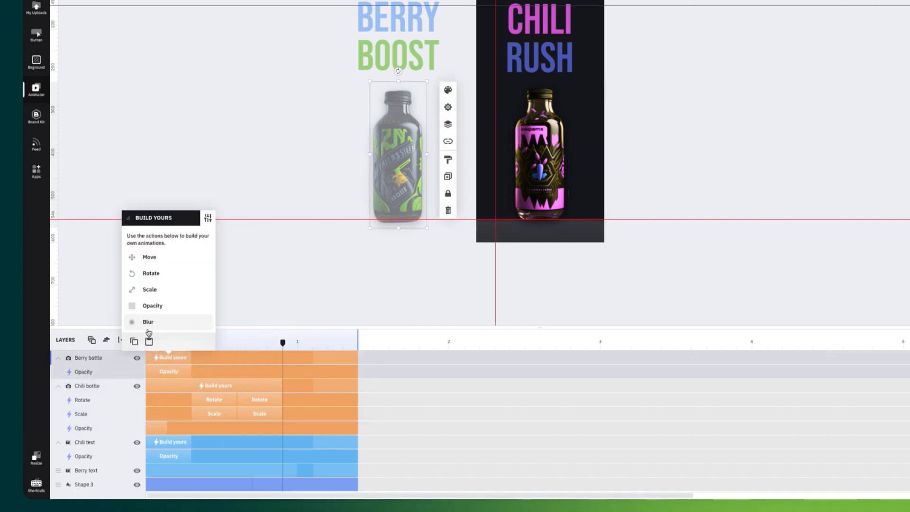
pyautogui.click(149, 340)
pyautogui.click(320, 283)
pyautogui.moveTo(282, 342)
pyautogui.mouseDown()
pyautogui.moveTo(149, 345)
pyautogui.moveTo(271, 342)
pyautogui.mouseUp()
# Add a second Opacity action to the Berry bottle at about 0.46–0.69 s, going from 0% to 100%
pyautogui.click(158, 402)
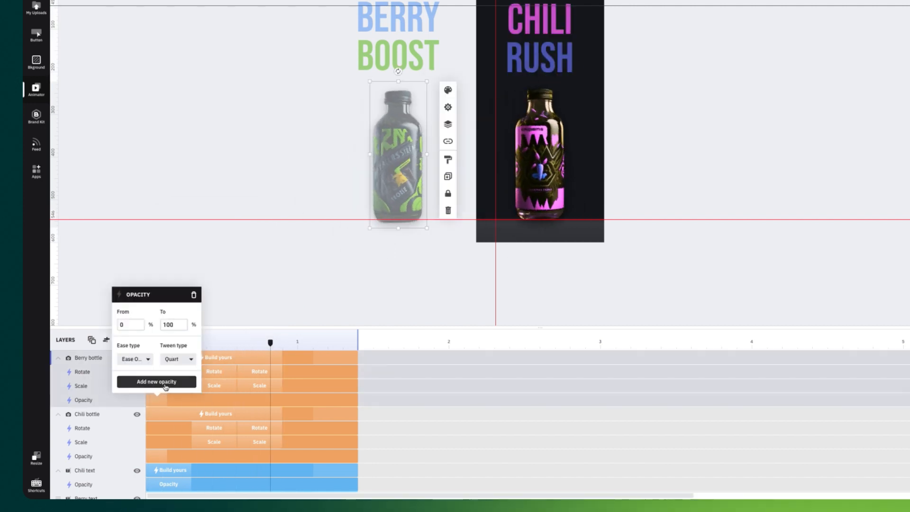
pyautogui.click(157, 382)
pyautogui.moveTo(222, 400); pyautogui.dragTo(277, 398)
pyautogui.moveTo(364, 399); pyautogui.dragTo(246, 401)
pyautogui.click(235, 402)
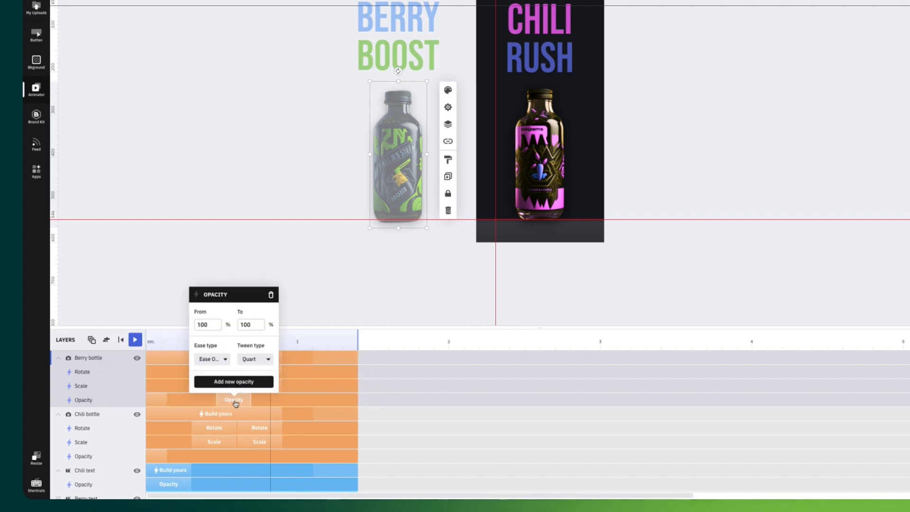
pyautogui.click(159, 403)
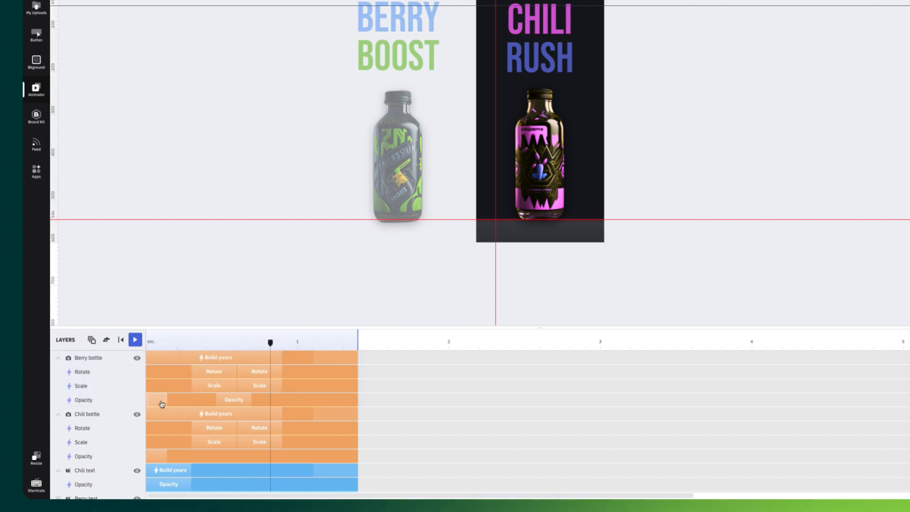
# Add a second Opacity action to the Chili bottle at about 0.46–0.69 s, going from 100% to 0%
pyautogui.click(160, 457)
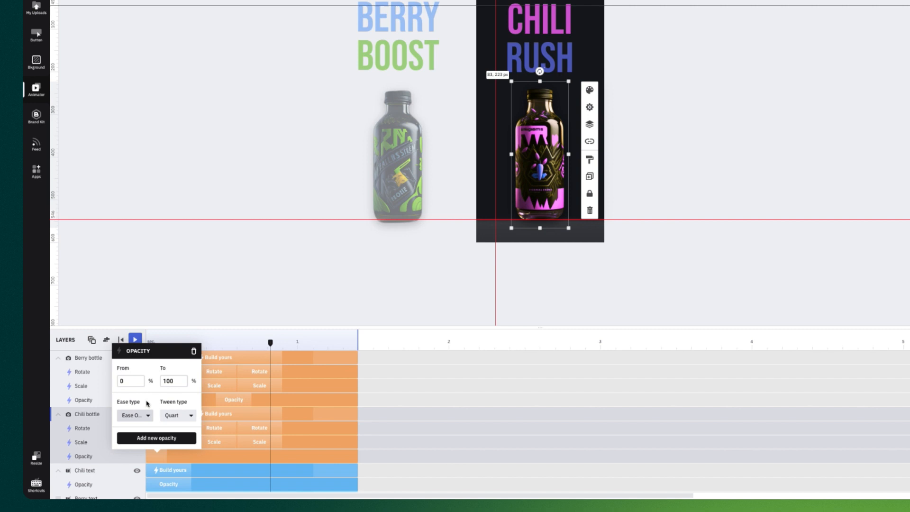
pyautogui.click(163, 439)
pyautogui.click(267, 457)
pyautogui.moveTo(280, 458); pyautogui.dragTo(258, 456)
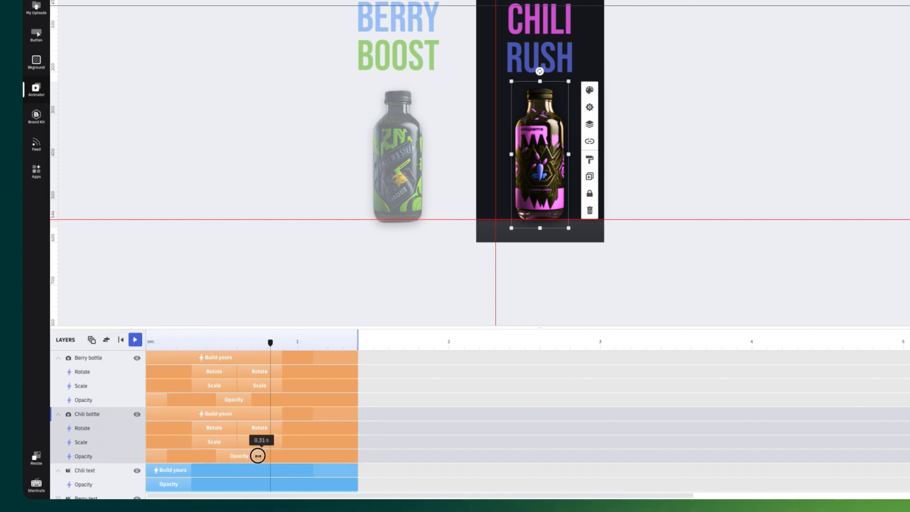
pyautogui.click(234, 457)
pyautogui.click(365, 173)
# Move the Berry bottle into the banner so that it overlaps the Chili bottle
pyautogui.click(417, 162)
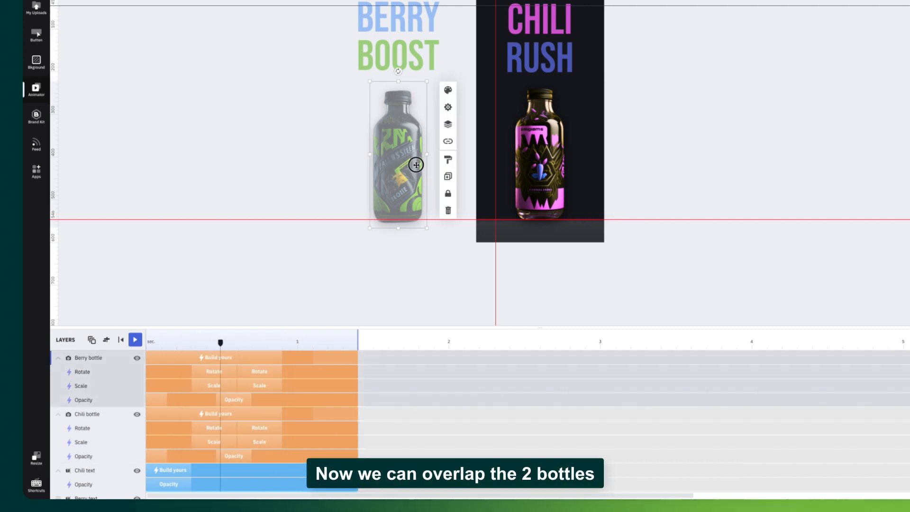
pyautogui.moveTo(416, 163); pyautogui.dragTo(537, 165)
pyautogui.moveTo(220, 343)
pyautogui.mouseDown()
pyautogui.moveTo(186, 344)
pyautogui.moveTo(251, 347)
pyautogui.moveTo(218, 345)
pyautogui.mouseUp()
# Set the ease type of both bottles' second Opacity actions to Linear and preview the slide
pyautogui.click(228, 400)
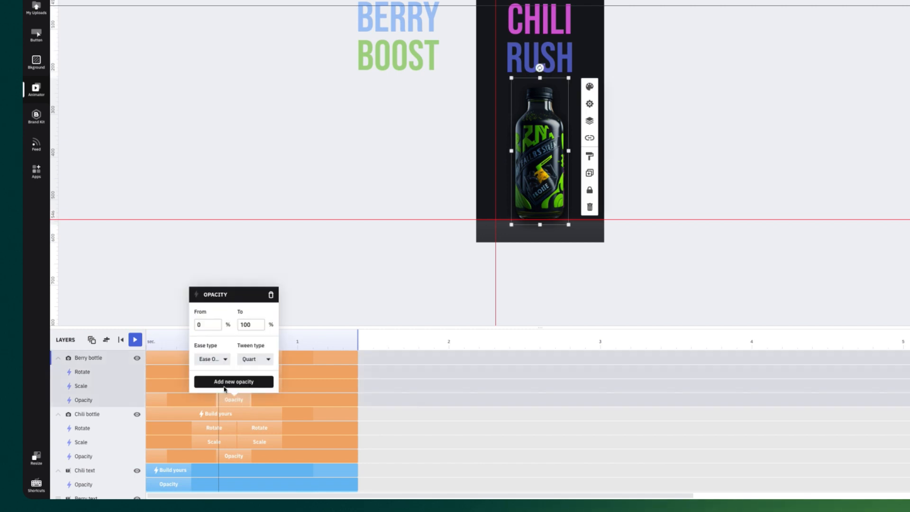
pyautogui.click(220, 360)
pyautogui.click(204, 416)
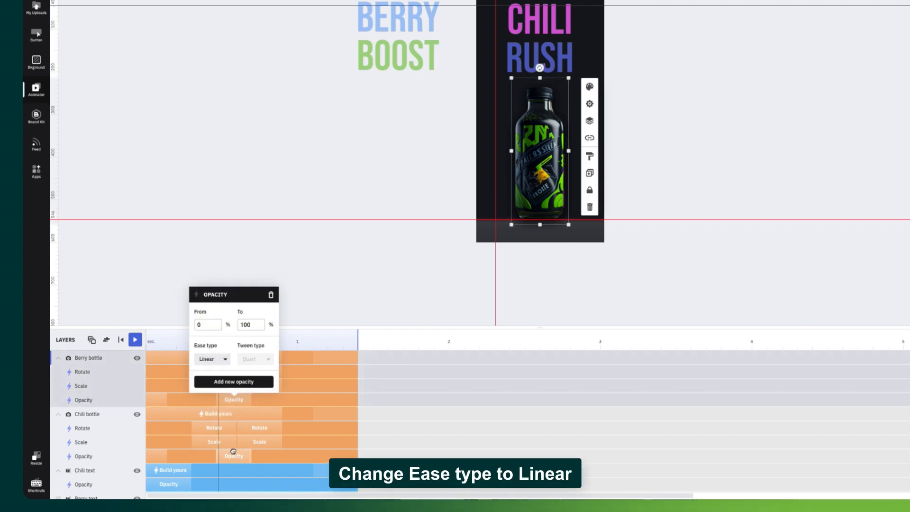
pyautogui.click(233, 454)
pyautogui.click(212, 415)
pyautogui.click(216, 471)
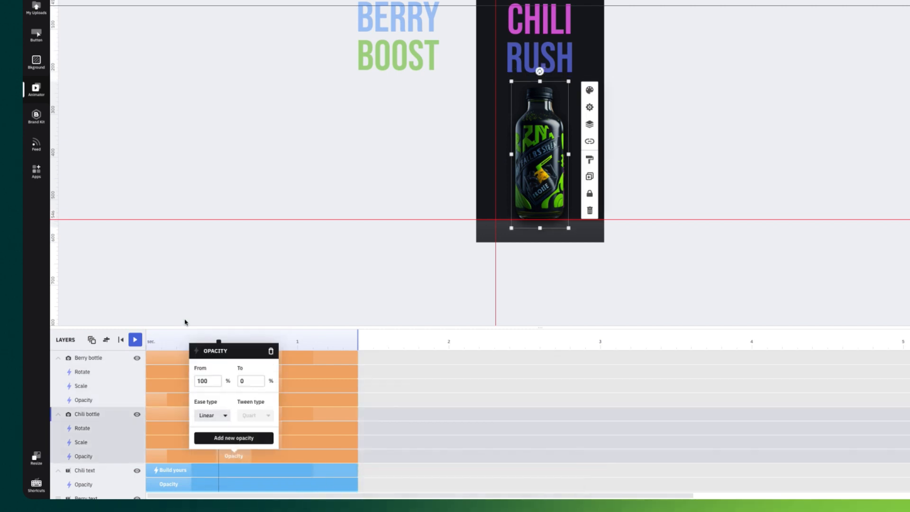
pyautogui.click(185, 323)
pyautogui.click(135, 341)
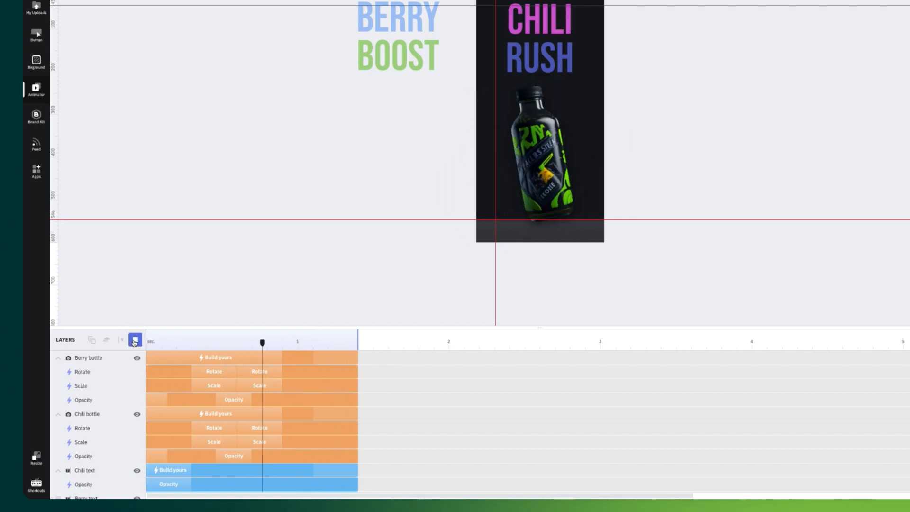
# Give the Chili text an Elastic build-out animation with the direction set to Left to right
pyautogui.click(534, 75)
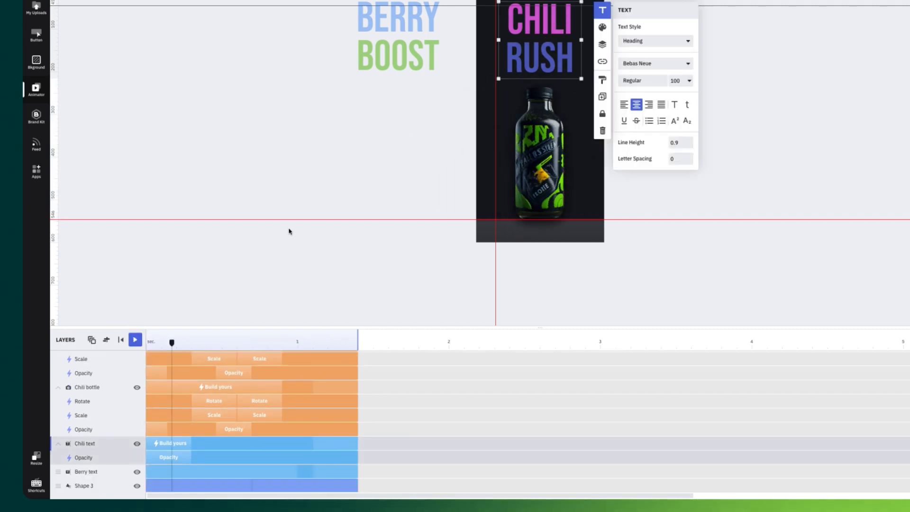
pyautogui.moveTo(167, 347); pyautogui.dragTo(283, 342)
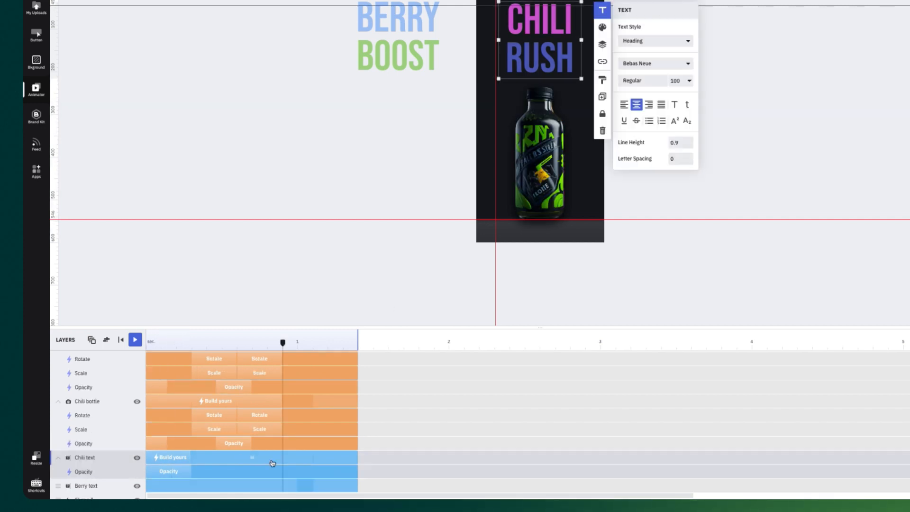
pyautogui.click(326, 460)
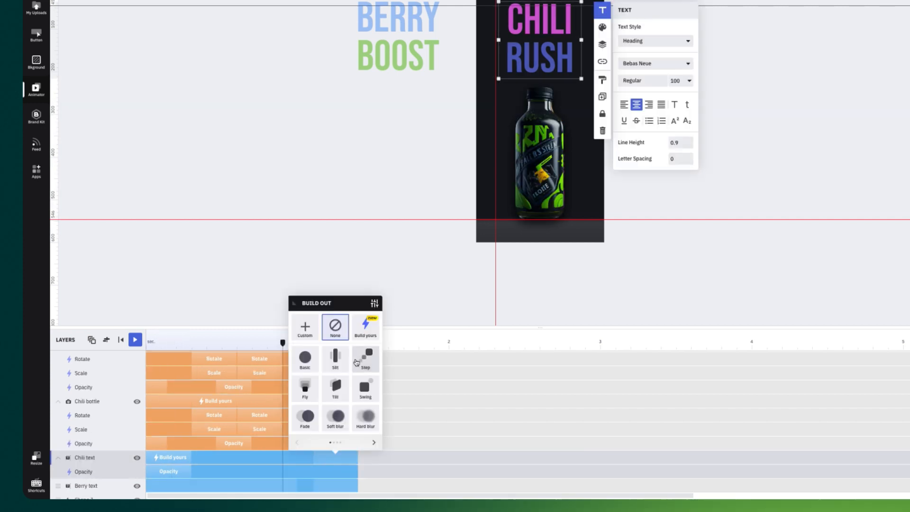
pyautogui.click(374, 444)
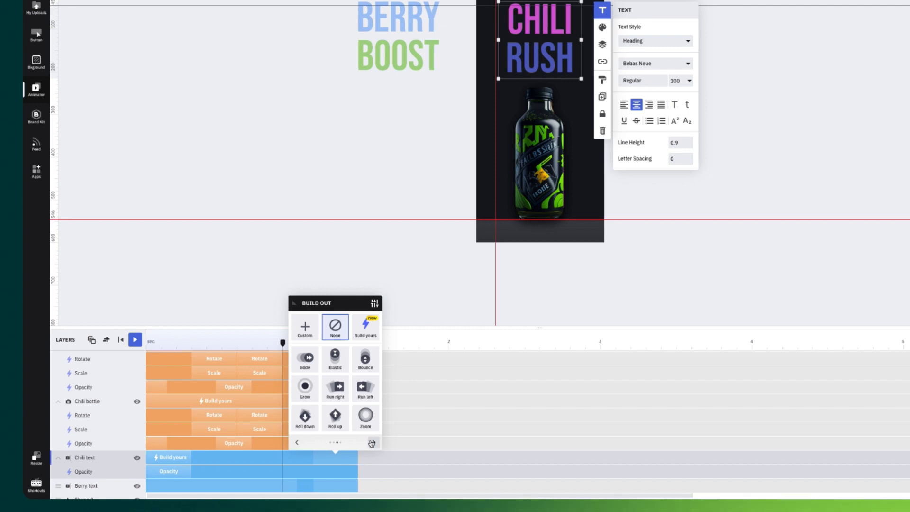
pyautogui.click(340, 363)
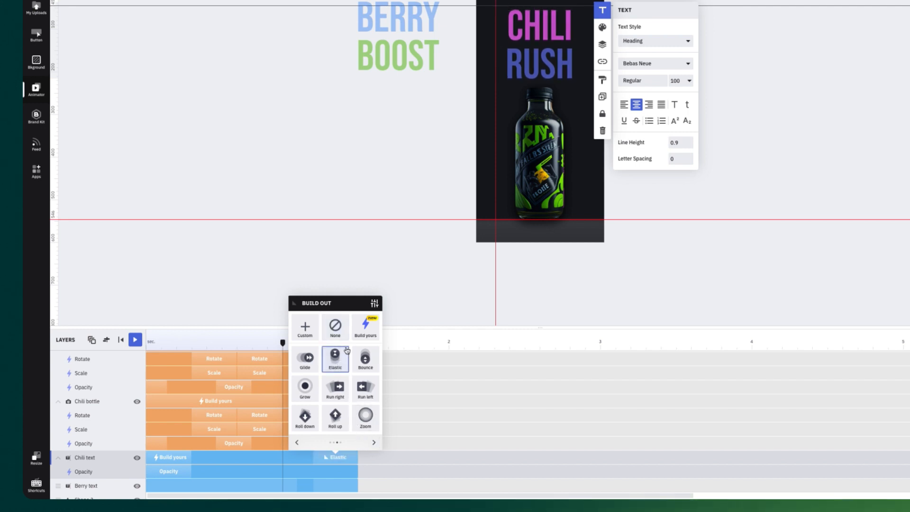
pyautogui.click(374, 302)
pyautogui.click(332, 364)
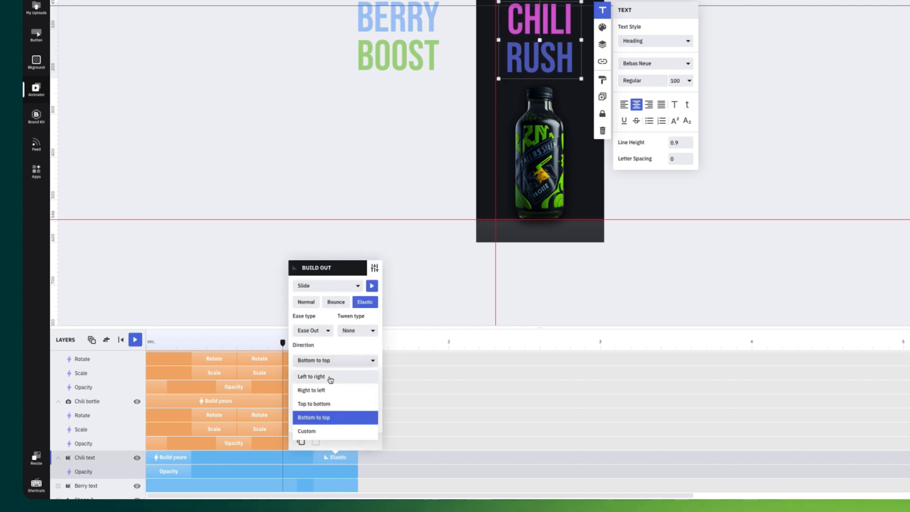
pyautogui.click(331, 377)
pyautogui.click(391, 230)
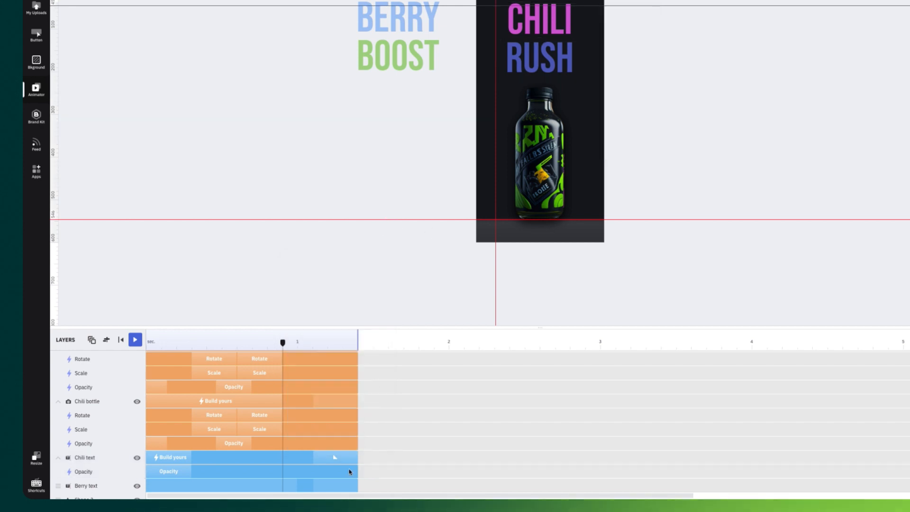
# Shorten the Chili text layer to end at about 0.6 s and scrub through its exit
pyautogui.click(351, 463)
pyautogui.moveTo(357, 461); pyautogui.dragTo(241, 442)
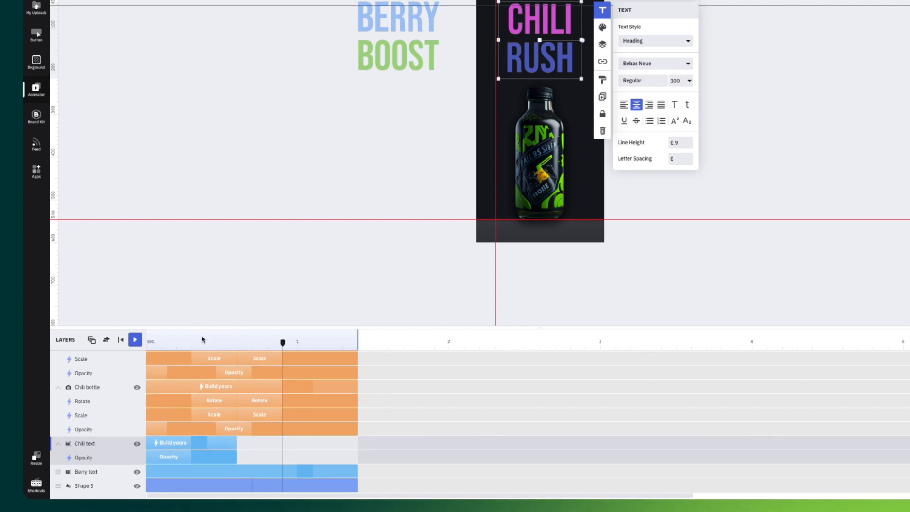
pyautogui.moveTo(200, 341); pyautogui.dragTo(245, 342)
# Shift the Berry text layer to start at about 0.5 s and give it an Elastic build-in with direction Right to left
pyautogui.click(167, 468)
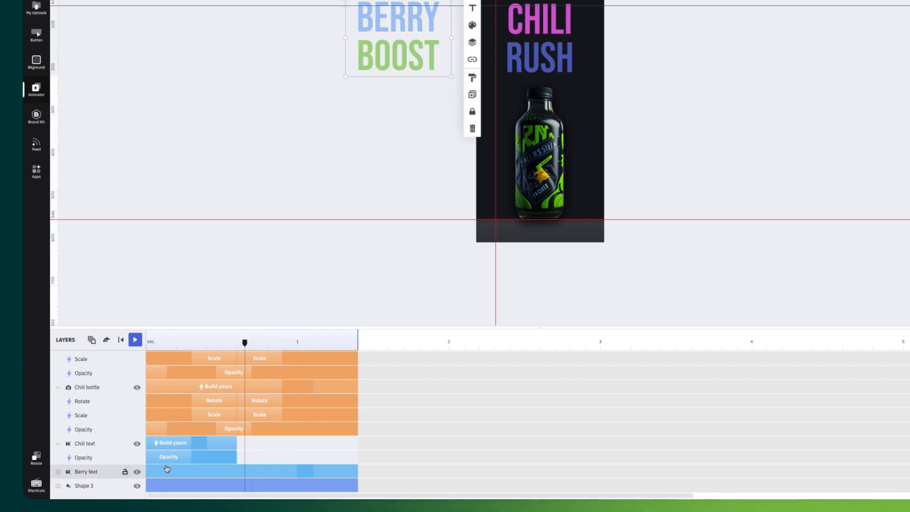
pyautogui.moveTo(167, 467); pyautogui.dragTo(278, 469)
pyautogui.click(278, 470)
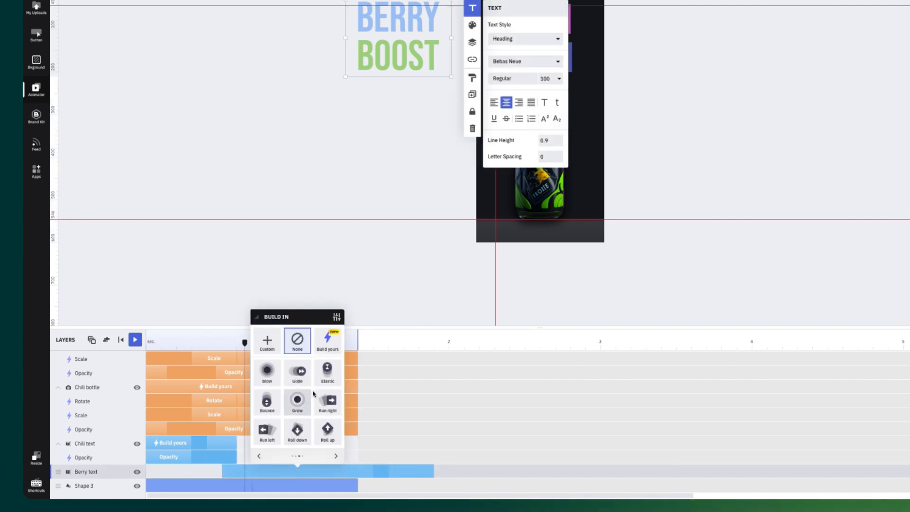
pyautogui.click(323, 377)
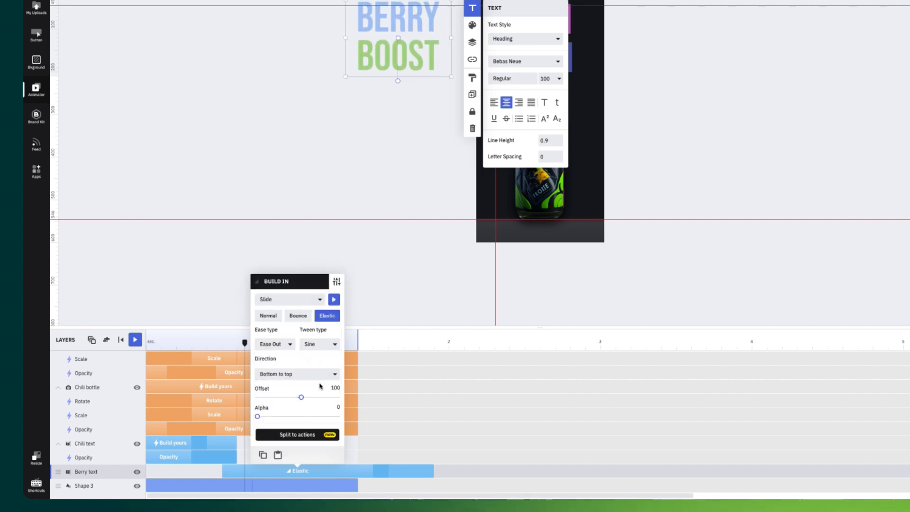
pyautogui.click(300, 373)
pyautogui.click(266, 402)
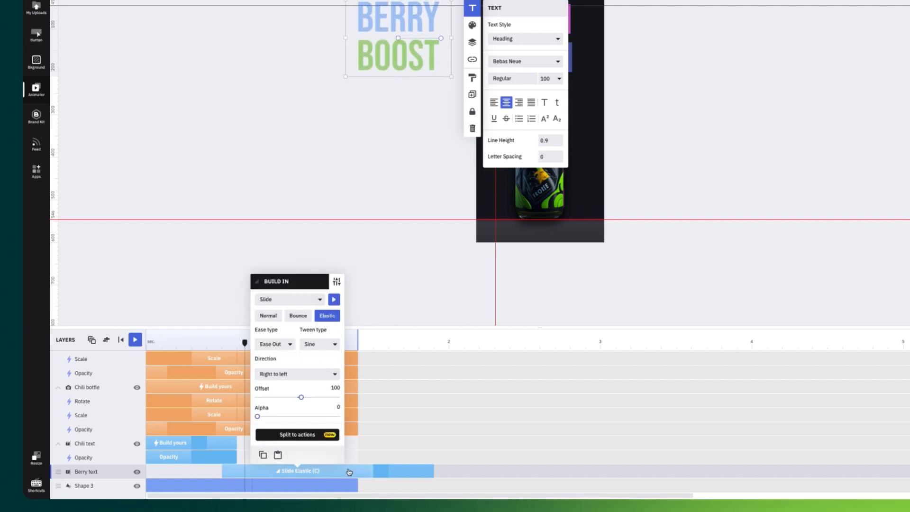
# Shorten the Berry text's build-in to about 0.2 s and trim its layer to end with the slide at about 1.4 s
pyautogui.moveTo(301, 472)
pyautogui.mouseDown()
pyautogui.moveTo(252, 473)
pyautogui.moveTo(302, 471)
pyautogui.mouseUp()
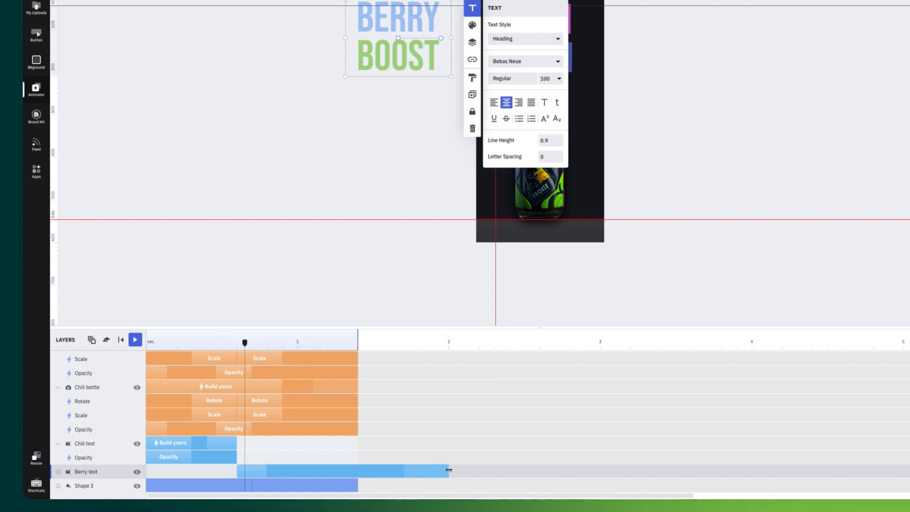
pyautogui.moveTo(422, 472); pyautogui.dragTo(351, 473)
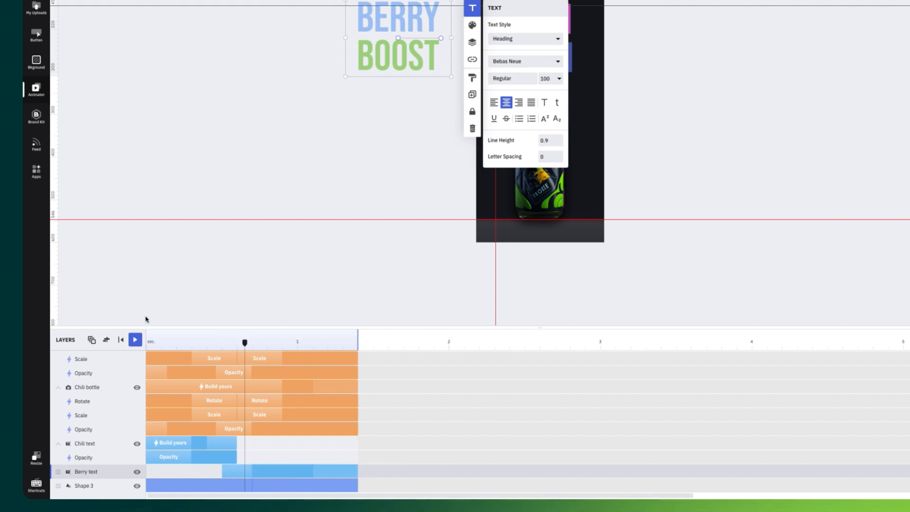
pyautogui.moveTo(197, 349); pyautogui.dragTo(279, 343)
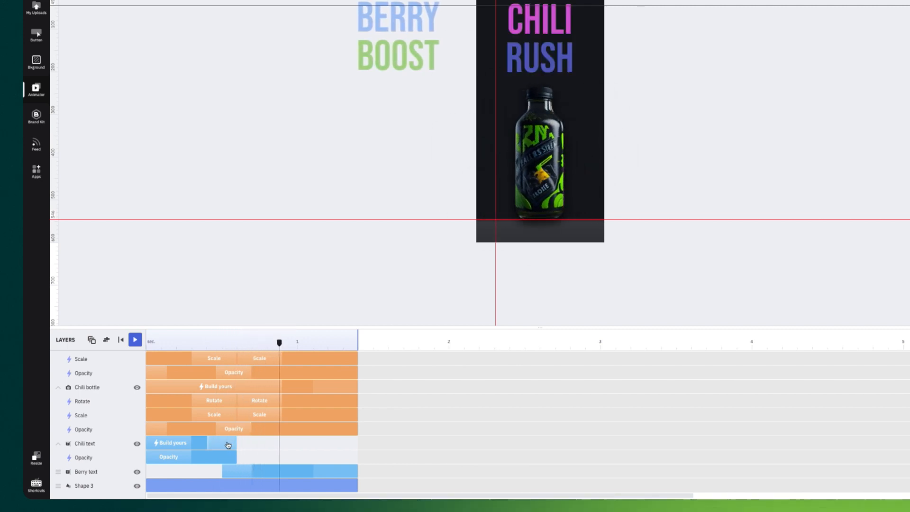
pyautogui.click(233, 470)
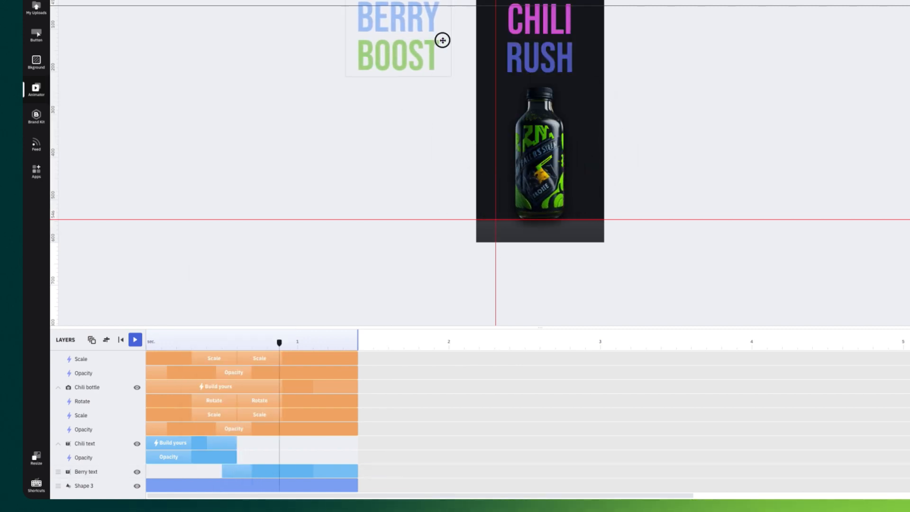
# Move the BERRY BOOST text onto the CHILI RUSH text in the banner and scrub through the text change
pyautogui.moveTo(441, 38); pyautogui.dragTo(526, 55)
pyautogui.moveTo(279, 341); pyautogui.dragTo(199, 342)
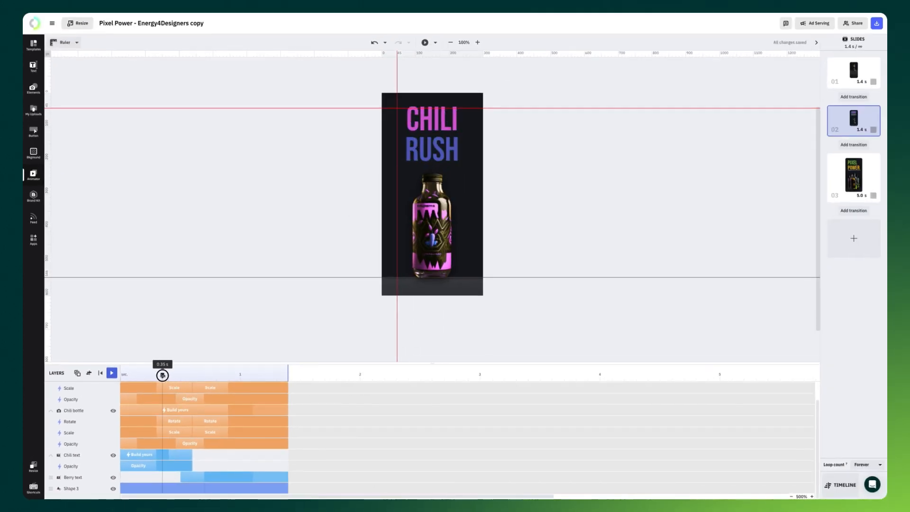
pyautogui.moveTo(163, 375); pyautogui.dragTo(198, 376)
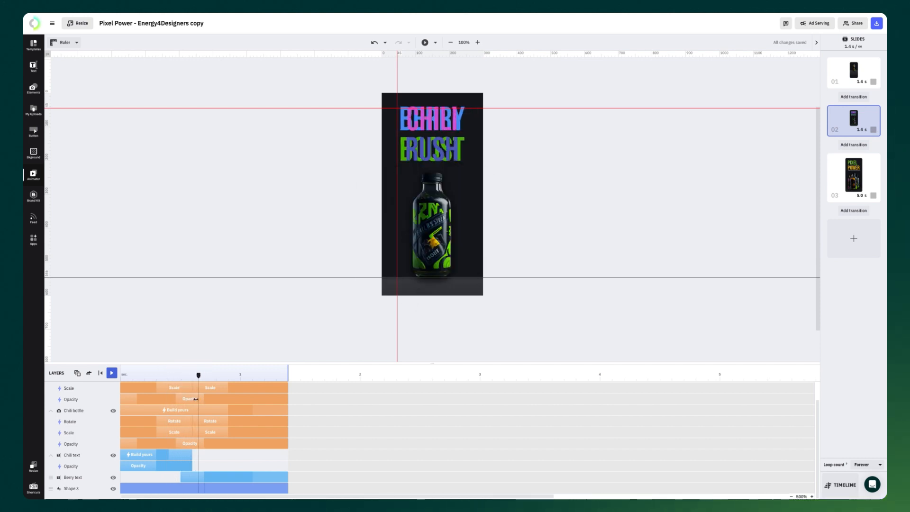
# Change the Berry text's build-in direction to Left to right and scrub through the text change
pyautogui.click(190, 482)
pyautogui.click(192, 401)
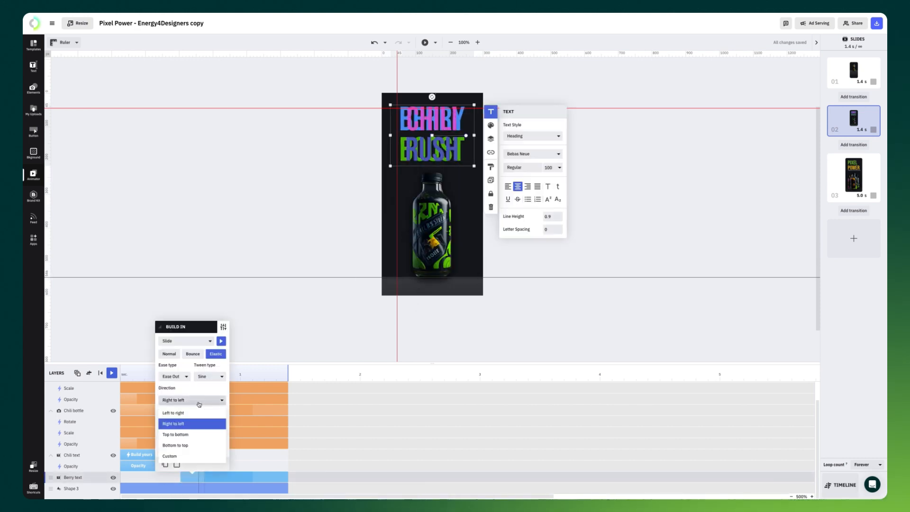
pyautogui.click(193, 413)
pyautogui.click(183, 417)
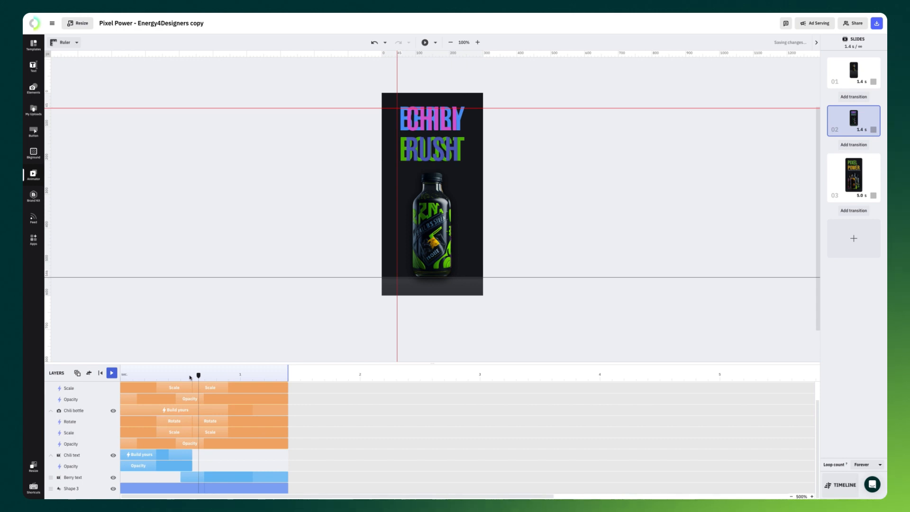
pyautogui.moveTo(190, 377)
pyautogui.mouseDown()
pyautogui.moveTo(167, 376)
pyautogui.moveTo(194, 378)
pyautogui.mouseUp()
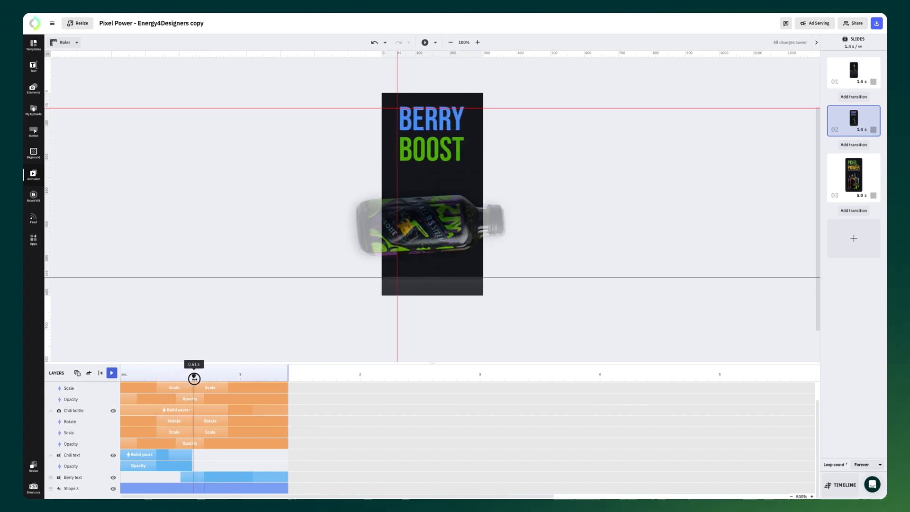
# Shift the Berry text layer on slide 02 to start at about 0.6 s and preview the text change
pyautogui.moveTo(216, 477); pyautogui.dragTo(229, 477)
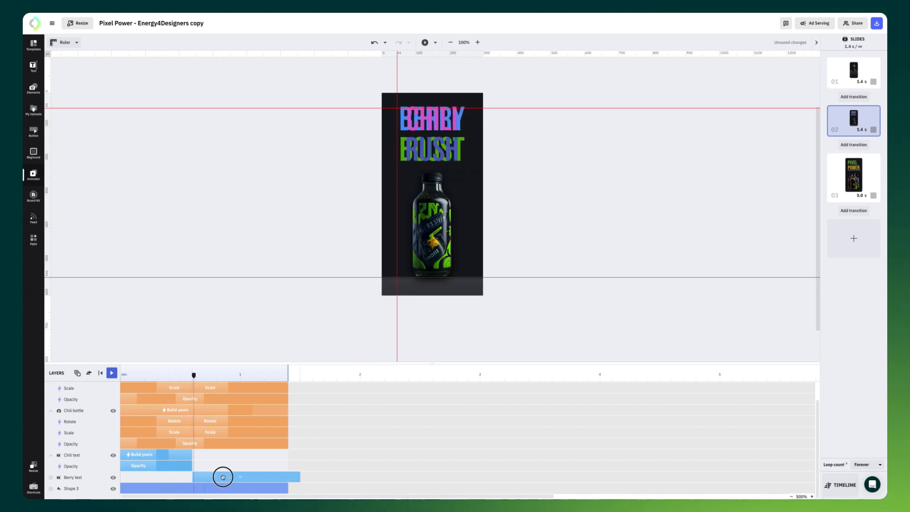
pyautogui.moveTo(164, 375); pyautogui.dragTo(215, 376)
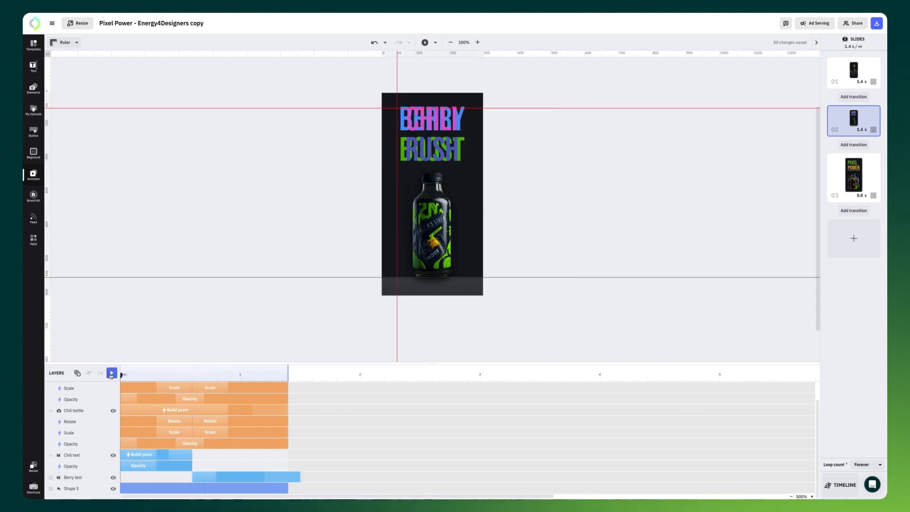
pyautogui.click(111, 374)
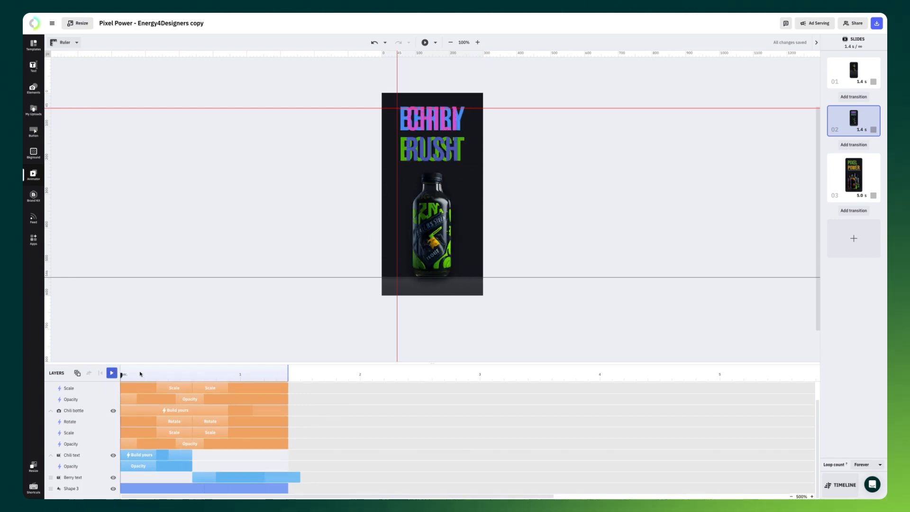
# Open slide 03 and shorten its duration to 3.0 s
pyautogui.click(851, 178)
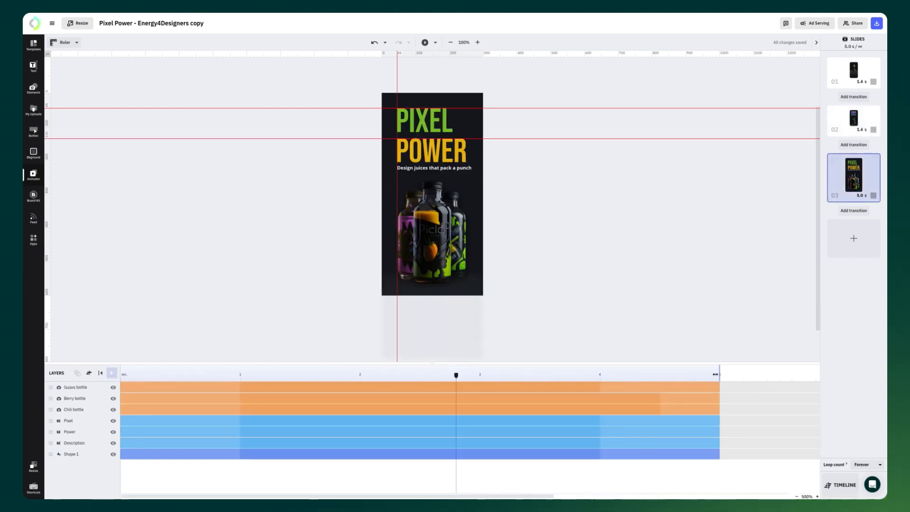
pyautogui.moveTo(720, 374); pyautogui.dragTo(478, 375)
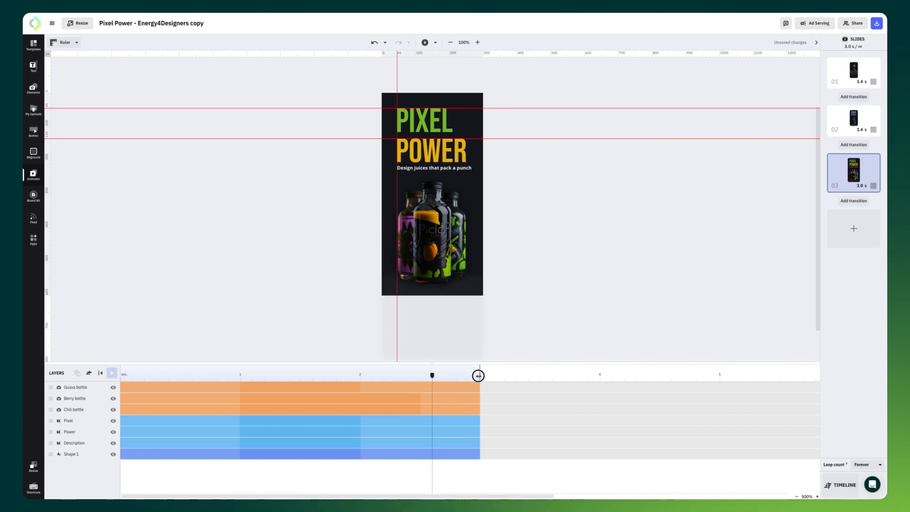
pyautogui.click(164, 375)
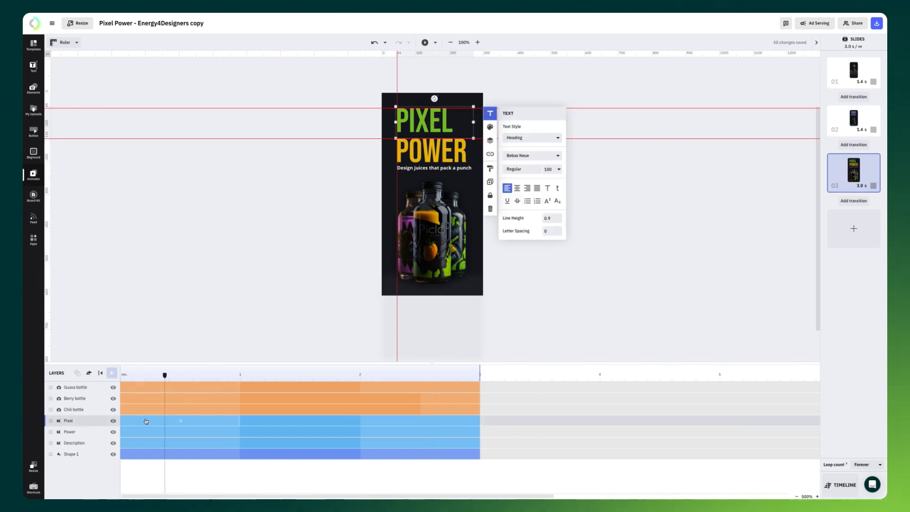
# Apply a Slide right build-in to the Pixel text and a Slide left build-in to the Power text
pyautogui.click(146, 421)
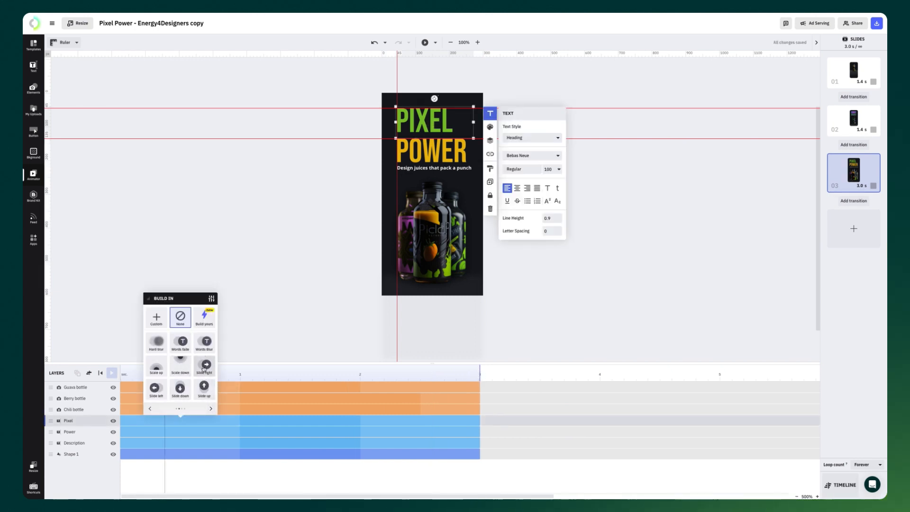
pyautogui.click(204, 366)
pyautogui.click(203, 432)
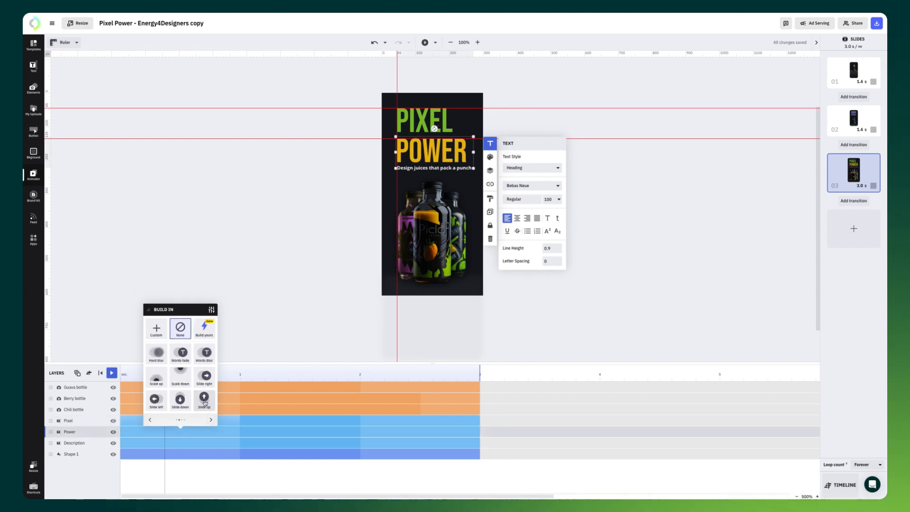
pyautogui.click(150, 404)
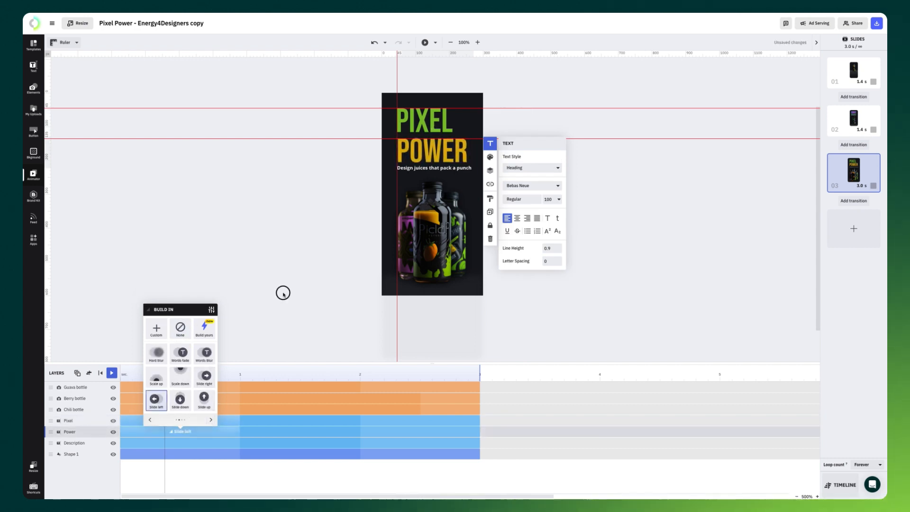
pyautogui.click(283, 292)
# Split the Pixel text's slide build-in into actions and set its Move action's From X to -250
pyautogui.click(193, 417)
pyautogui.click(211, 298)
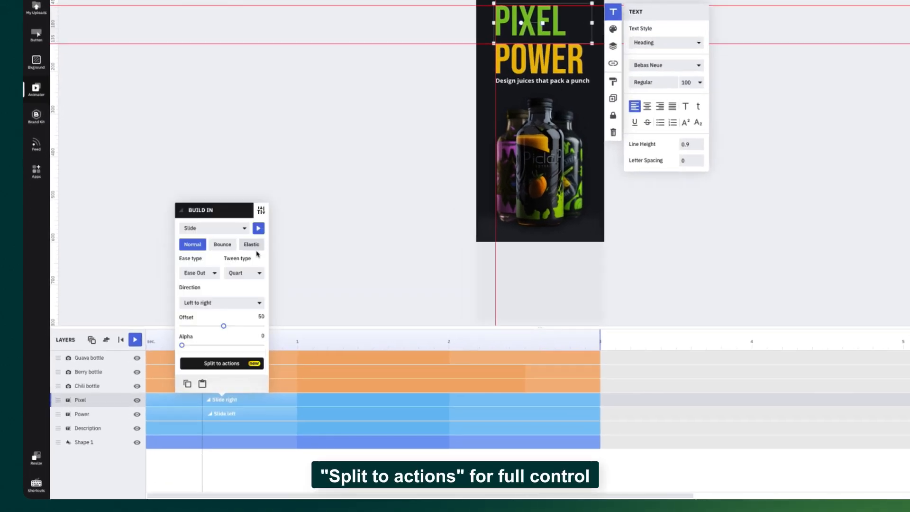
pyautogui.click(230, 363)
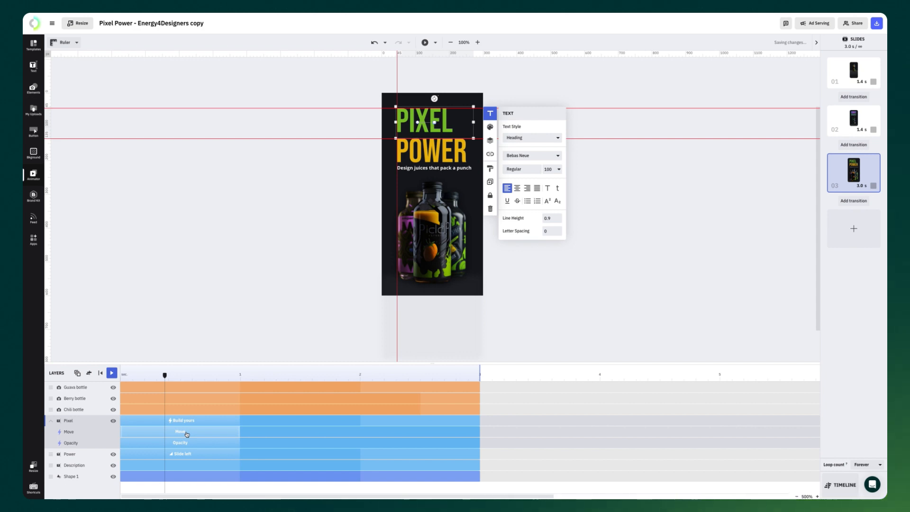
pyautogui.click(186, 434)
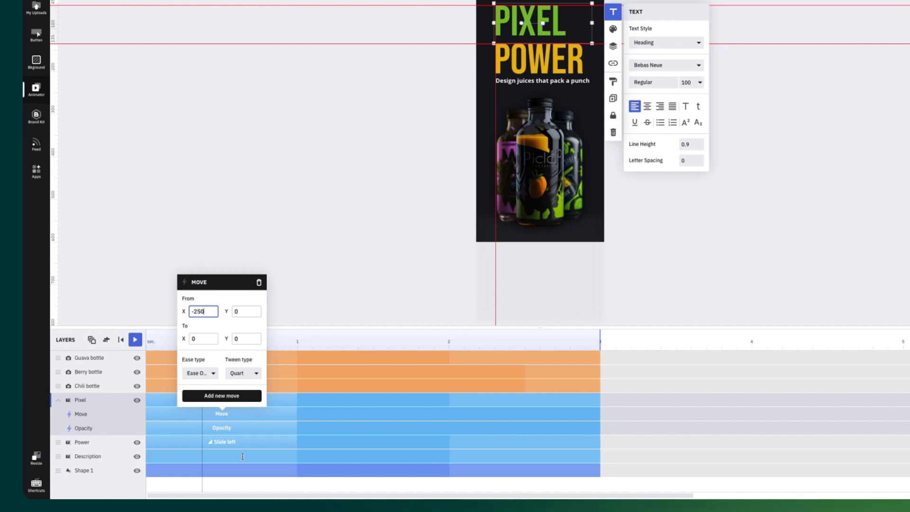
# Split the Power text's slide build-in into actions, set its Move action's From X to 250, and preview the slide
pyautogui.click(235, 442)
pyautogui.click(261, 289)
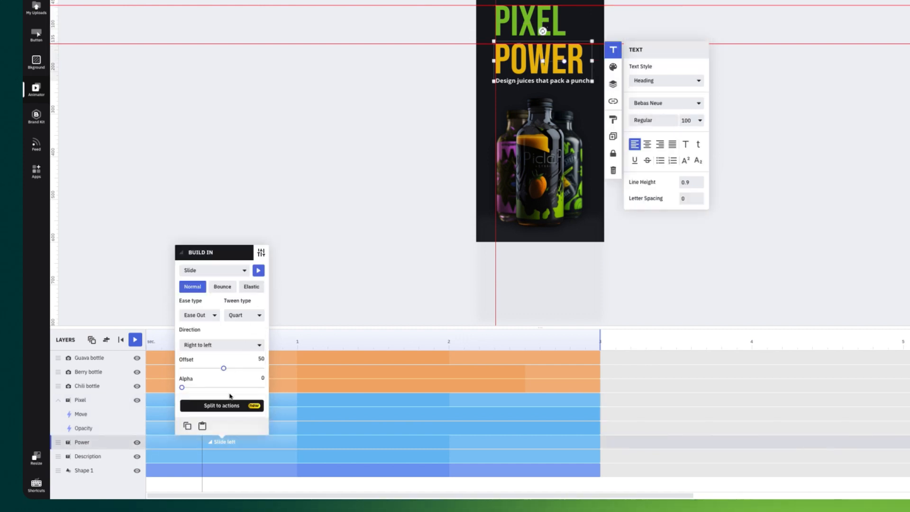
pyautogui.click(228, 403)
pyautogui.click(232, 463)
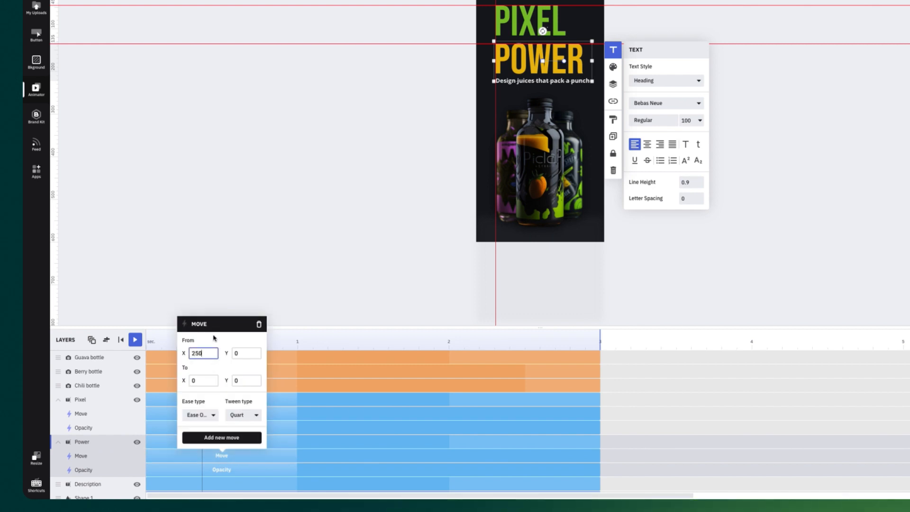
pyautogui.press('Return')
pyautogui.click(135, 339)
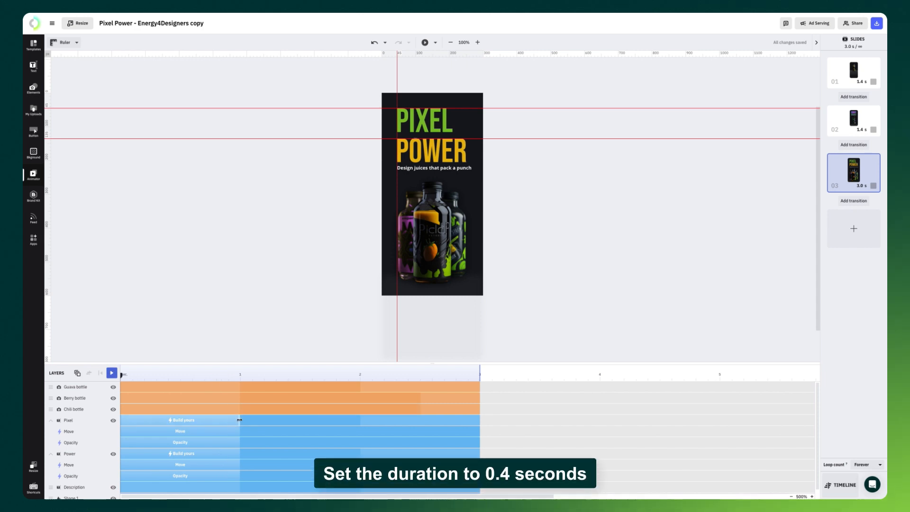
# Shorten the Pixel and Power build-ins to about 0.4 s each and preview the slide
pyautogui.moveTo(239, 420); pyautogui.dragTo(174, 421)
pyautogui.moveTo(238, 444); pyautogui.dragTo(167, 443)
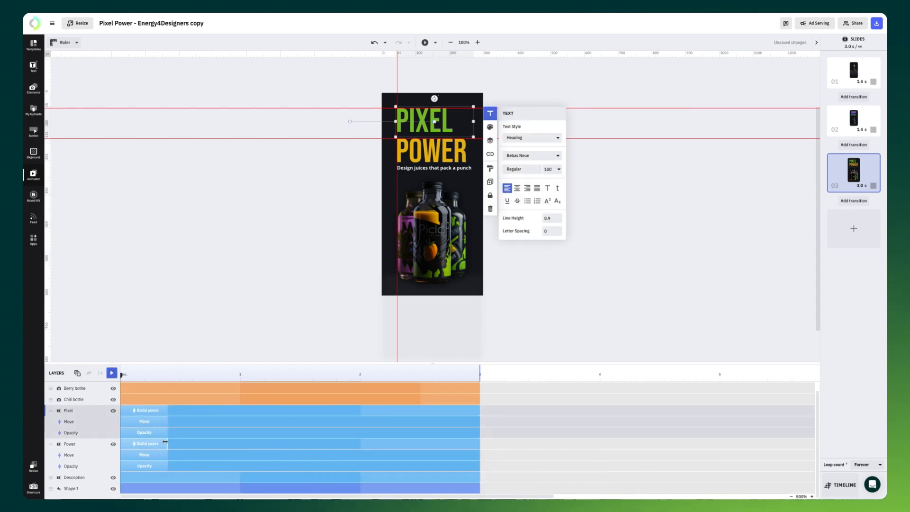
pyautogui.click(111, 373)
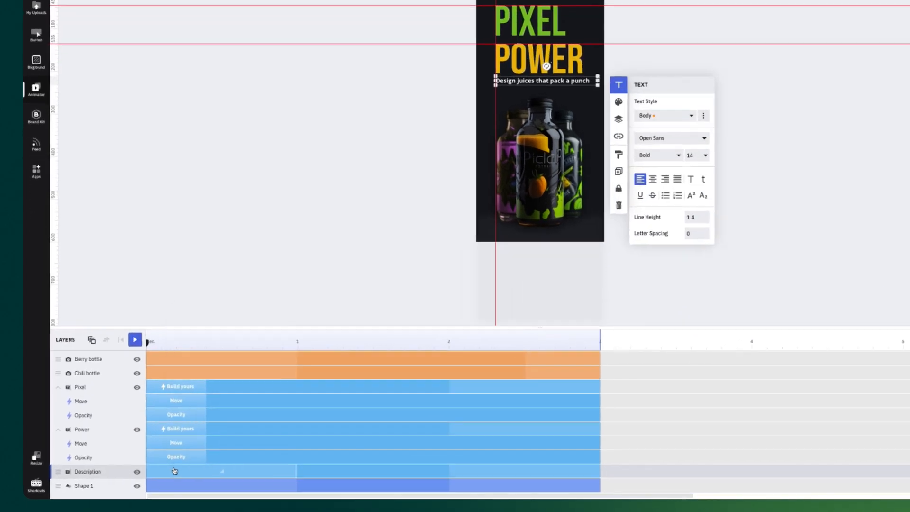
# Apply a Reveal build-in to the Description text
pyautogui.click(144, 476)
pyautogui.click(261, 457)
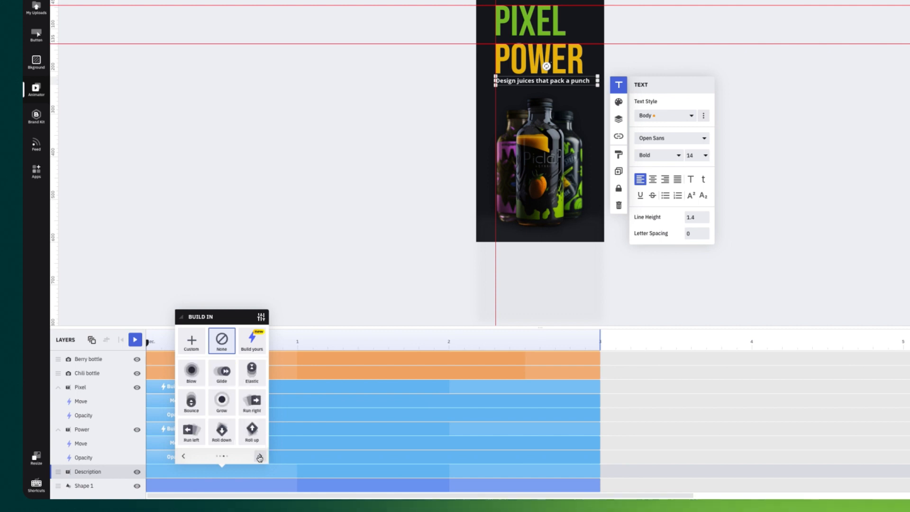
pyautogui.click(259, 457)
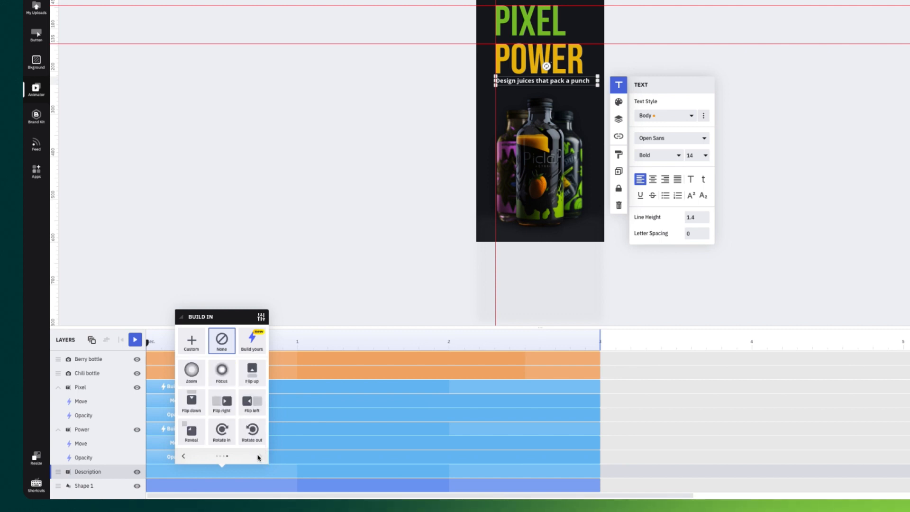
pyautogui.click(200, 437)
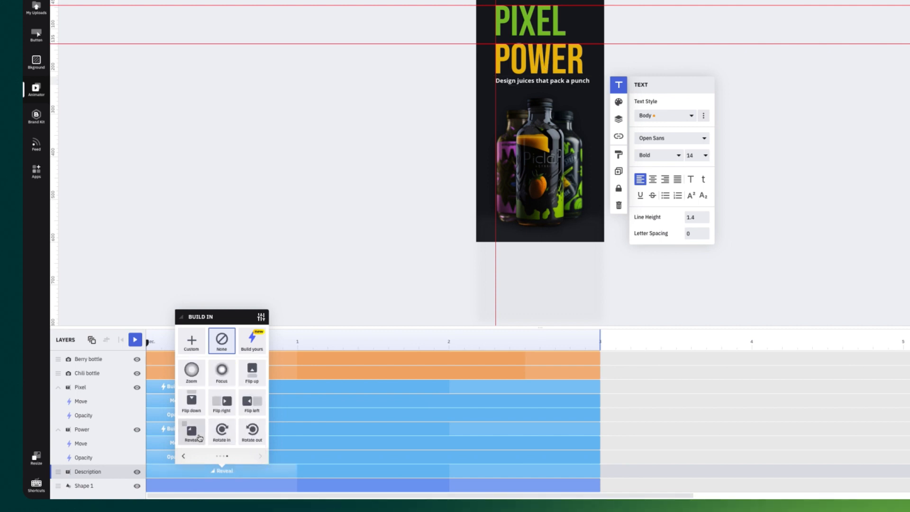
# Shorten the Description's Reveal to about 0.4 s, shift its layer to start at about 0.1 s, and preview the slide
pyautogui.click(224, 277)
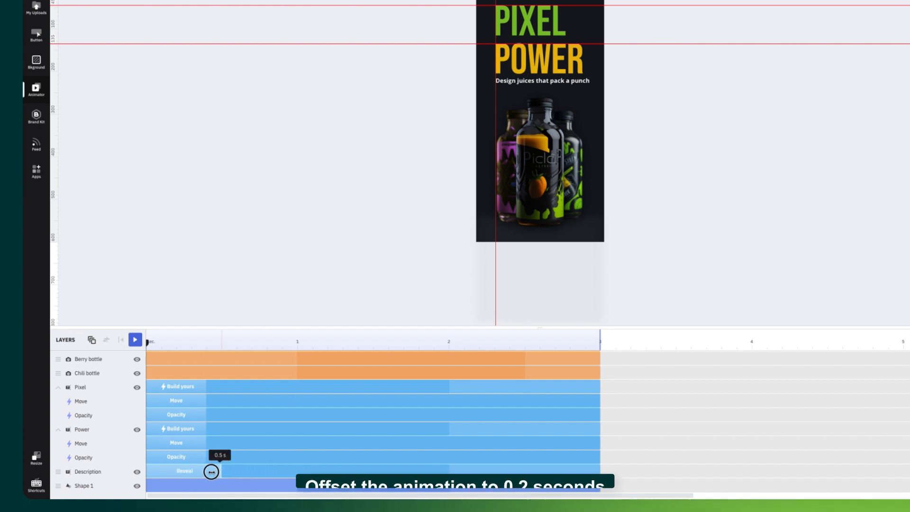
pyautogui.click(179, 477)
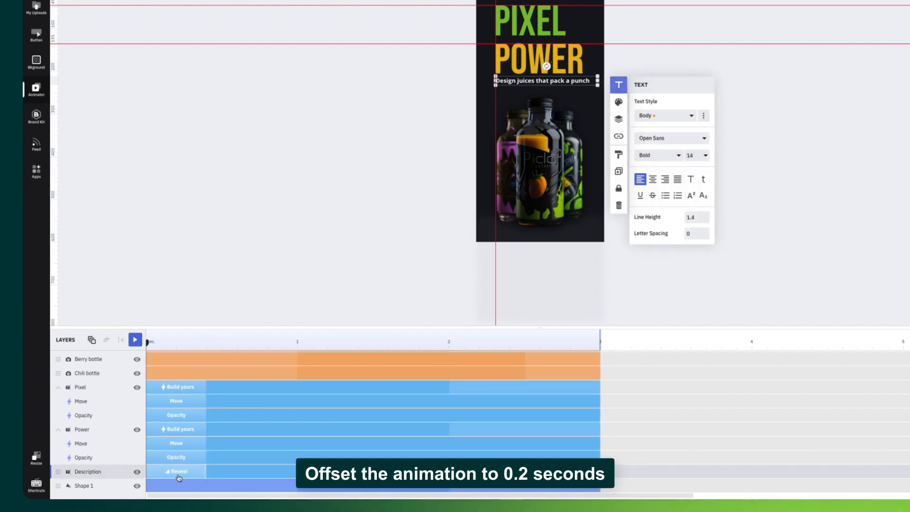
pyautogui.click(135, 339)
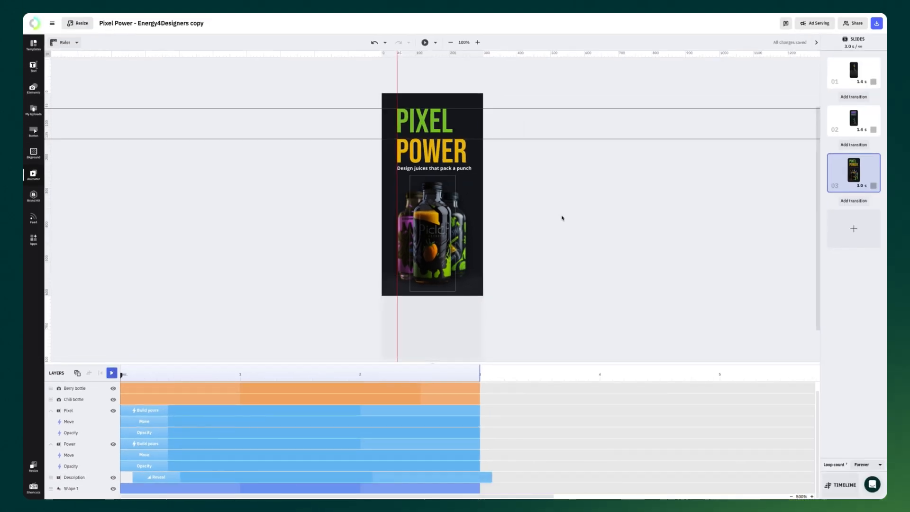
# Give the Guava bottle a Build yours build-in with a Scale action from 0% to 100%
pyautogui.click(441, 236)
pyautogui.click(173, 386)
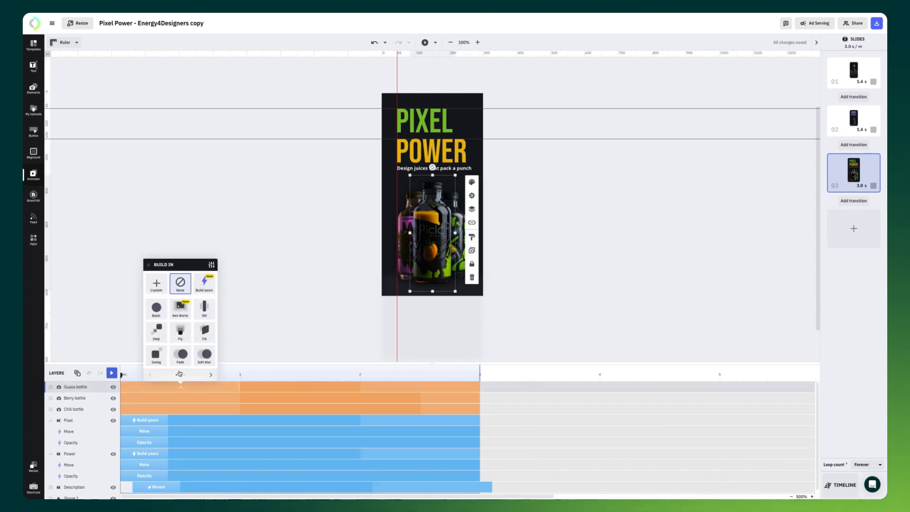
pyautogui.click(204, 283)
pyautogui.click(172, 332)
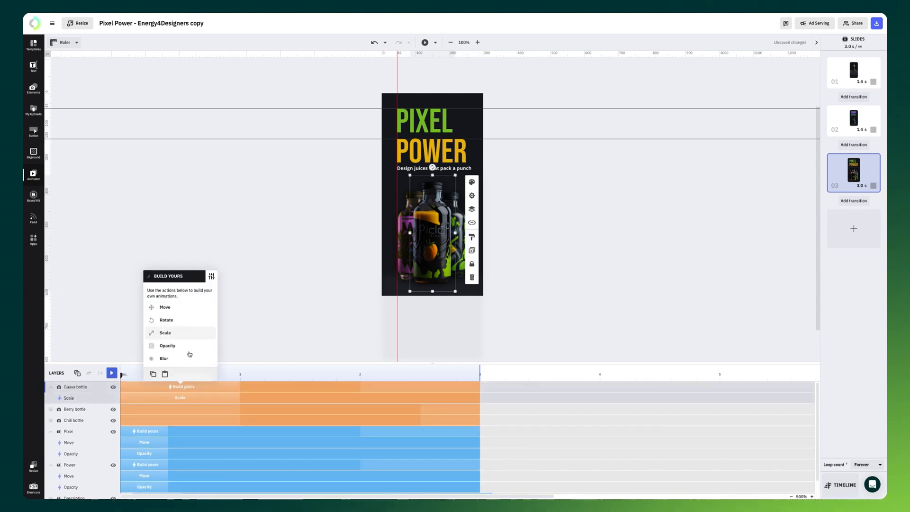
pyautogui.click(187, 398)
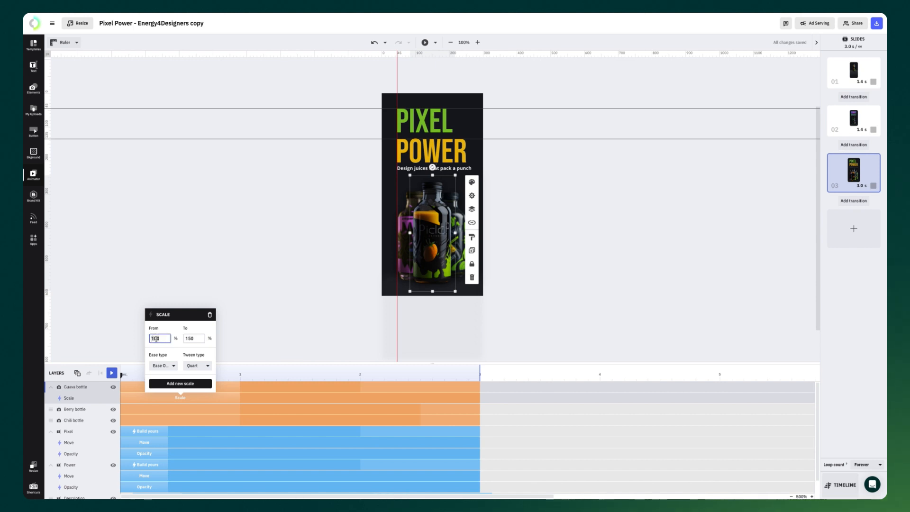
pyautogui.doubleClick(192, 339)
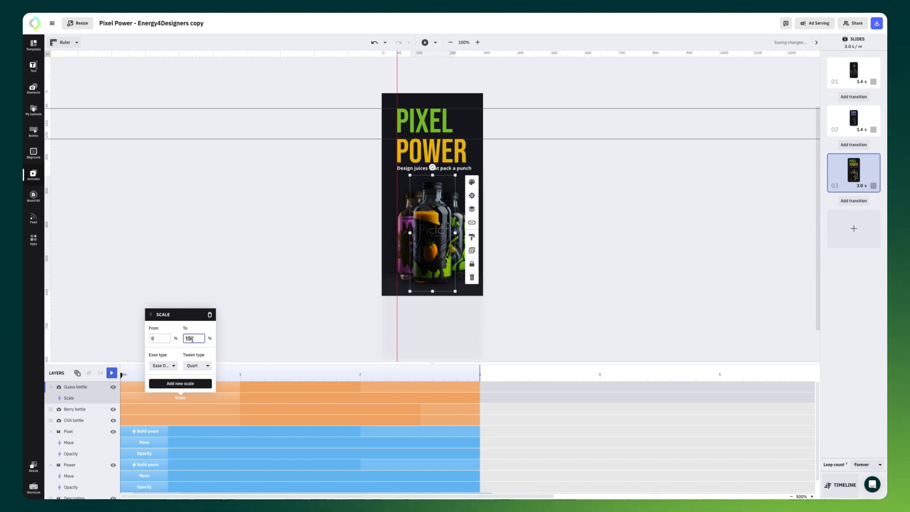
pyautogui.write('100')
pyautogui.press('Return')
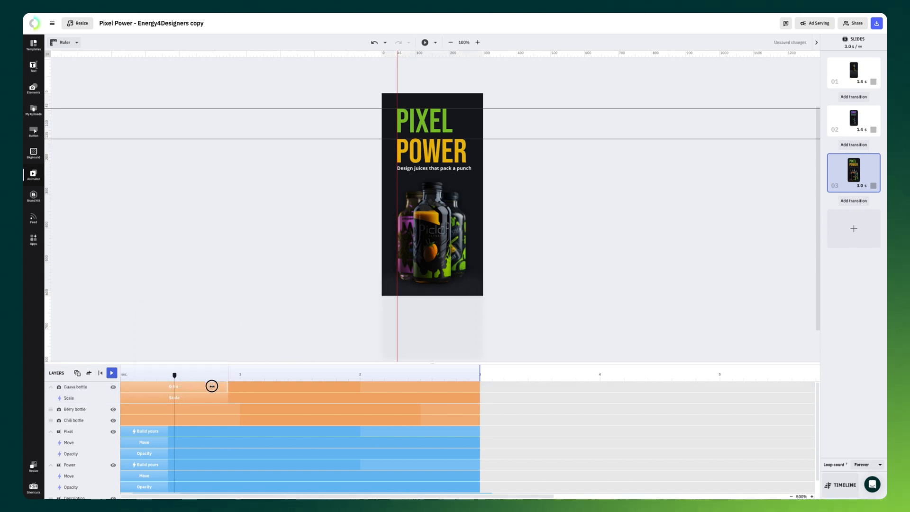
# Shorten the Guava bottle's build-in to about 0.4 s, shift its layer to start at about 0.2 s, and preview the slide
pyautogui.moveTo(212, 387); pyautogui.dragTo(165, 387)
pyautogui.click(113, 374)
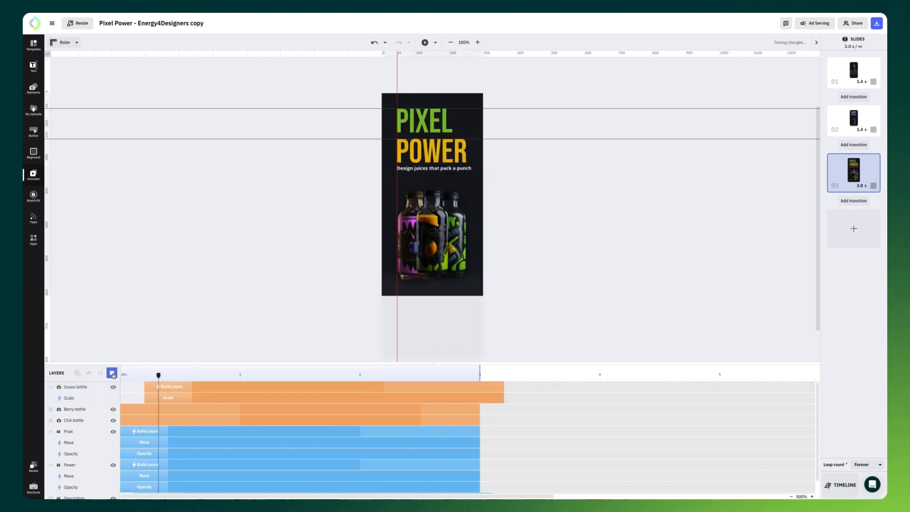
# Give the Chili bottle a Build yours build-in with a Move action and shift its layer to start at about 0.3 s
pyautogui.click(399, 246)
pyautogui.click(165, 402)
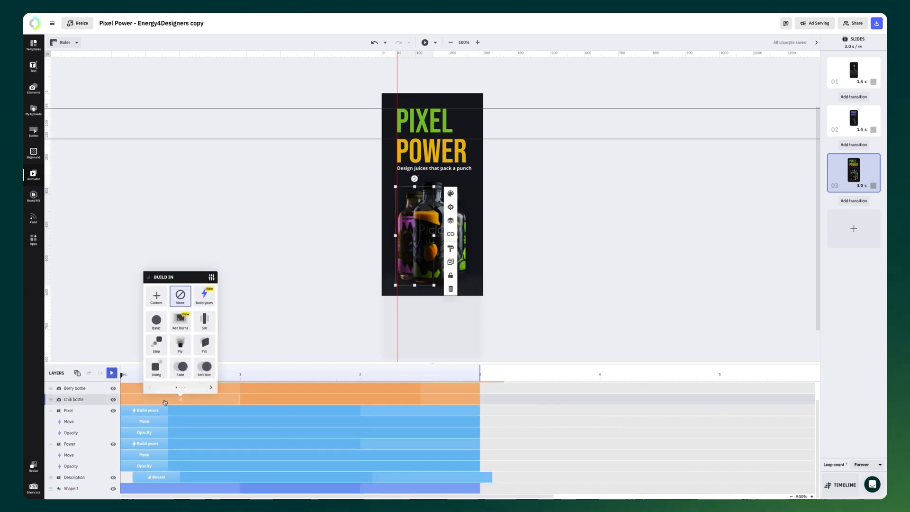
pyautogui.click(207, 306)
pyautogui.click(178, 320)
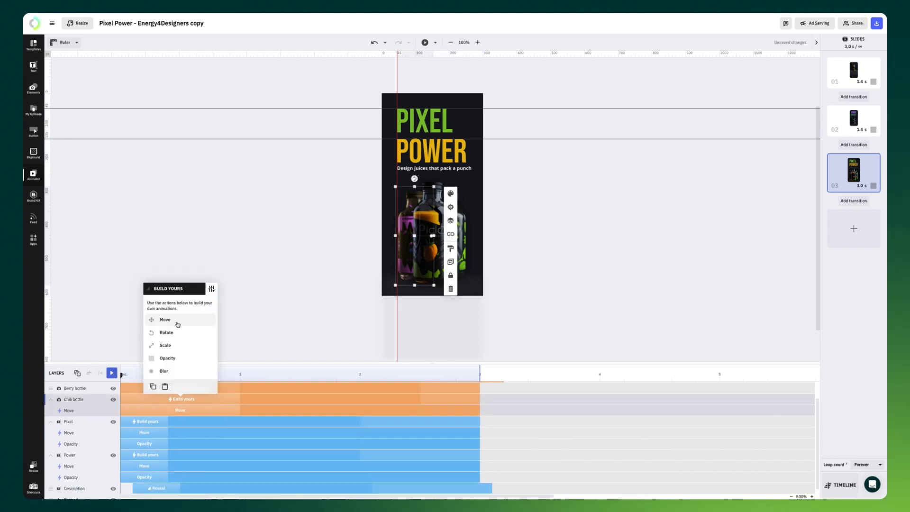
pyautogui.click(266, 321)
pyautogui.scroll(2, 165, 405)
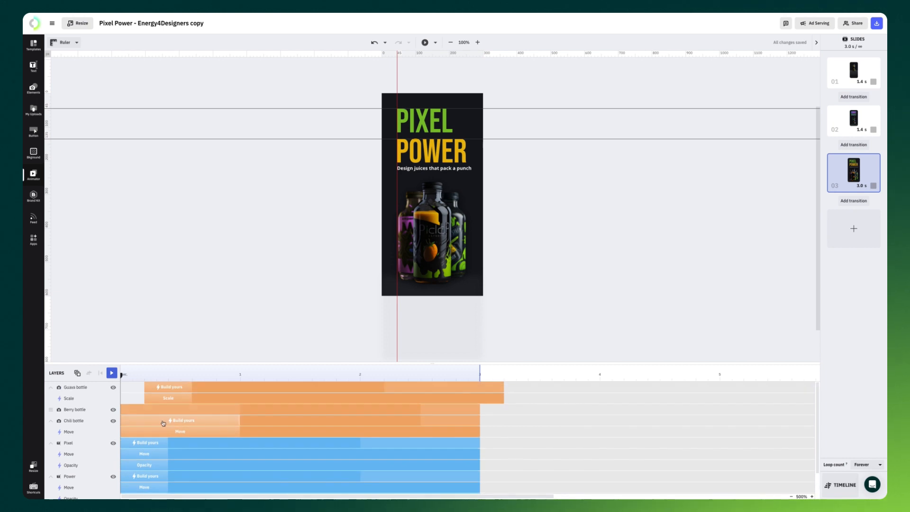
pyautogui.moveTo(163, 421); pyautogui.dragTo(192, 421)
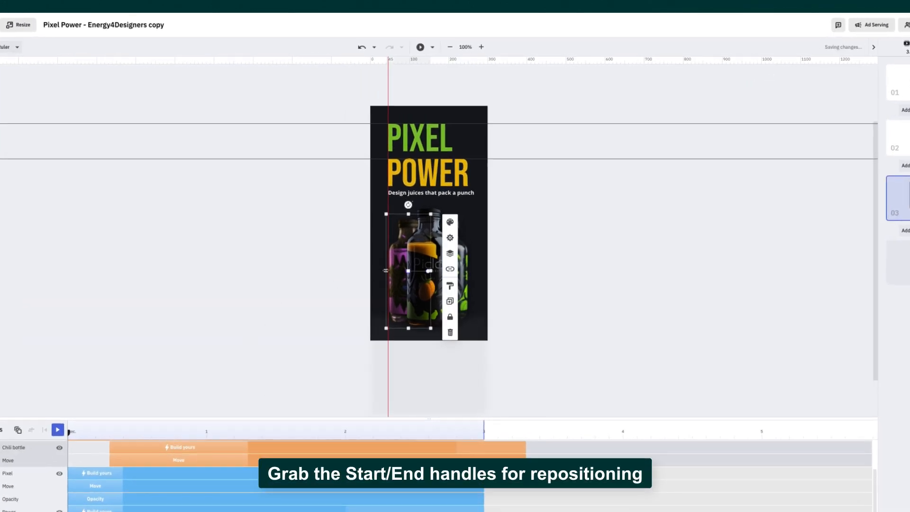
# Place the Chili bottle's move start point outside the banner's left edge and its end point at the bottle's original position
pyautogui.moveTo(408, 273); pyautogui.dragTo(309, 271)
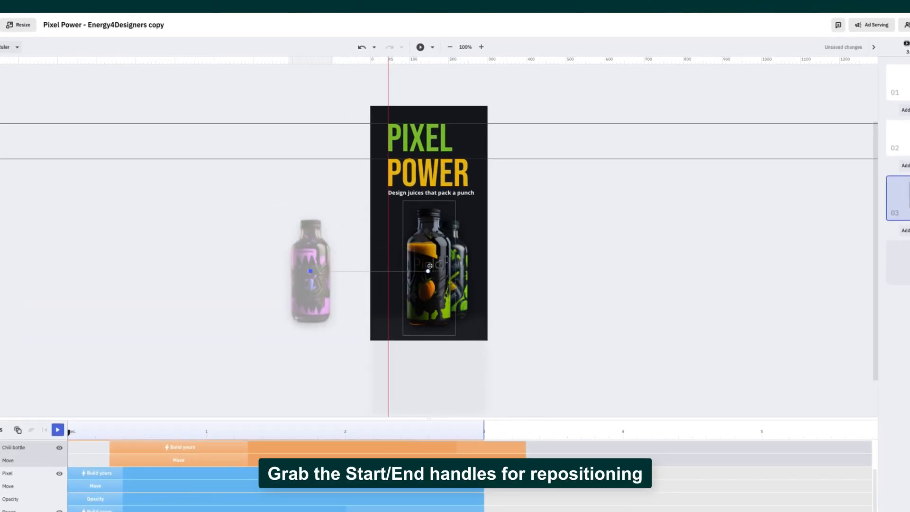
pyautogui.moveTo(428, 270); pyautogui.dragTo(406, 271)
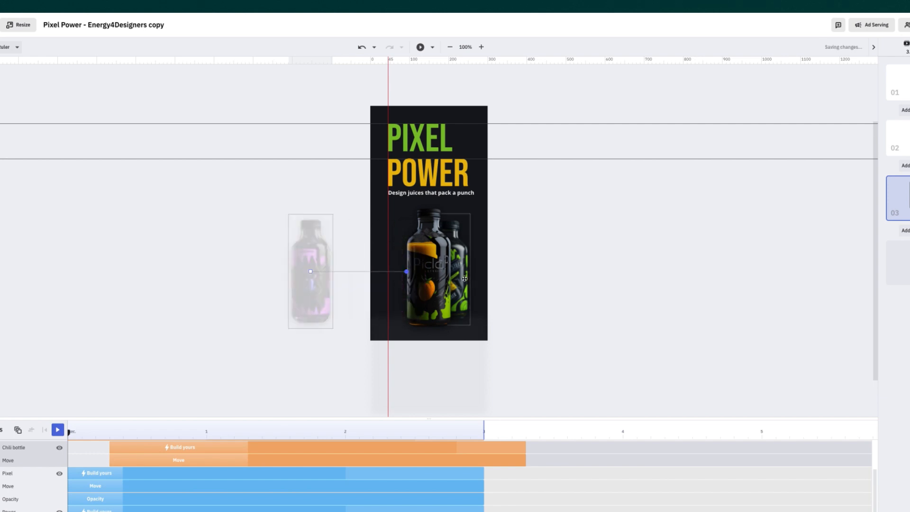
# Give the Berry bottle a Build yours Move action from outside the banner's right edge to the bottle's original position
pyautogui.click(464, 279)
pyautogui.click(133, 446)
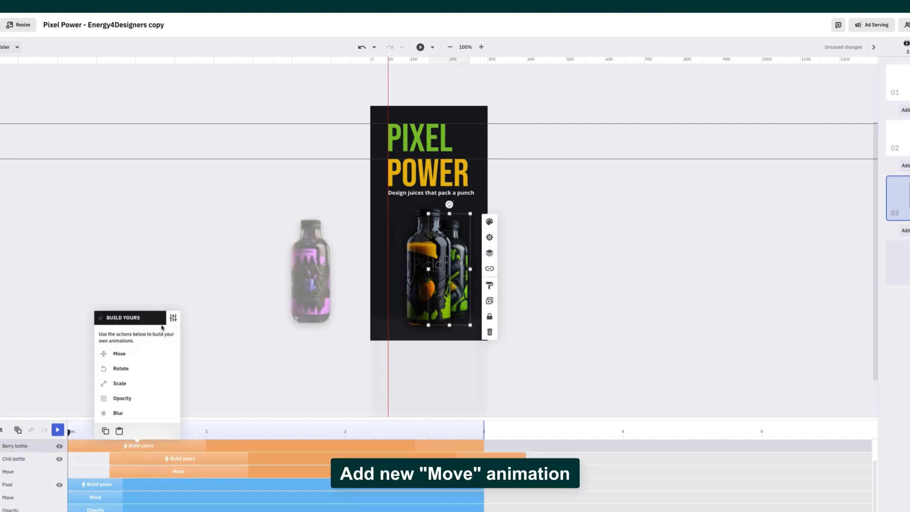
pyautogui.click(137, 355)
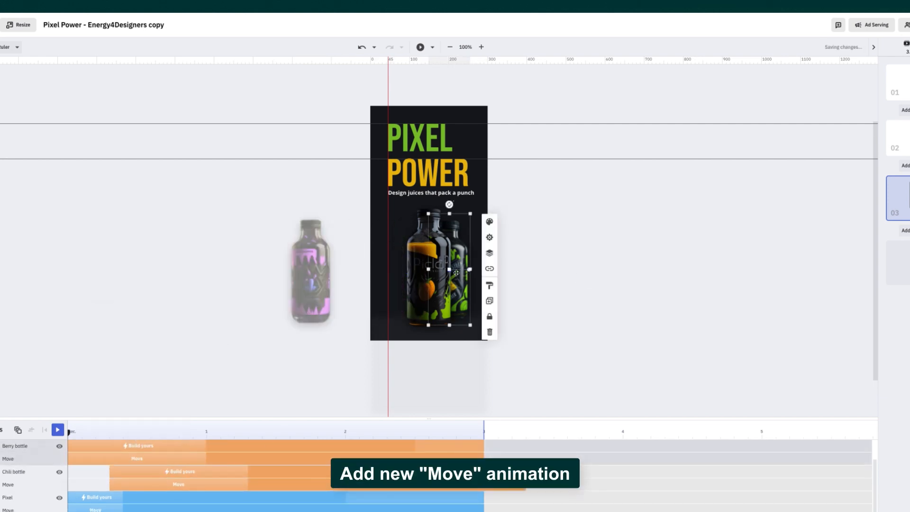
pyautogui.moveTo(450, 271)
pyautogui.mouseDown()
pyautogui.moveTo(526, 271)
pyautogui.moveTo(453, 270)
pyautogui.mouseUp()
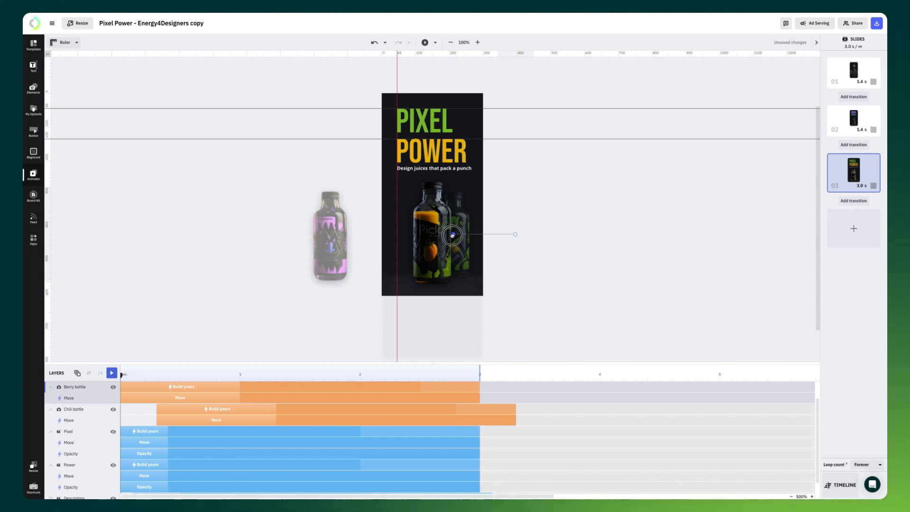
pyautogui.moveTo(453, 235); pyautogui.dragTo(451, 236)
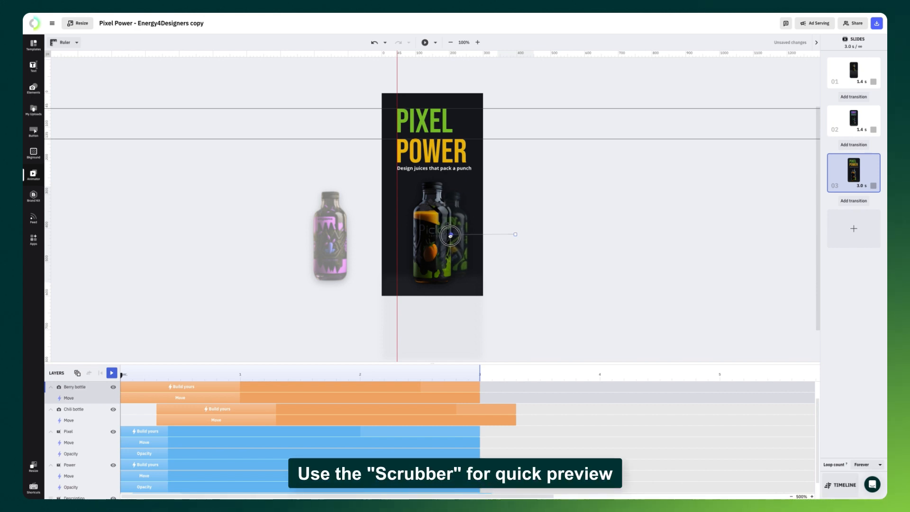
# Scrub through the slide and shorten the Move actions of the Berry and Chili bottles to about 0.4 s each
pyautogui.moveTo(122, 376); pyautogui.dragTo(167, 399)
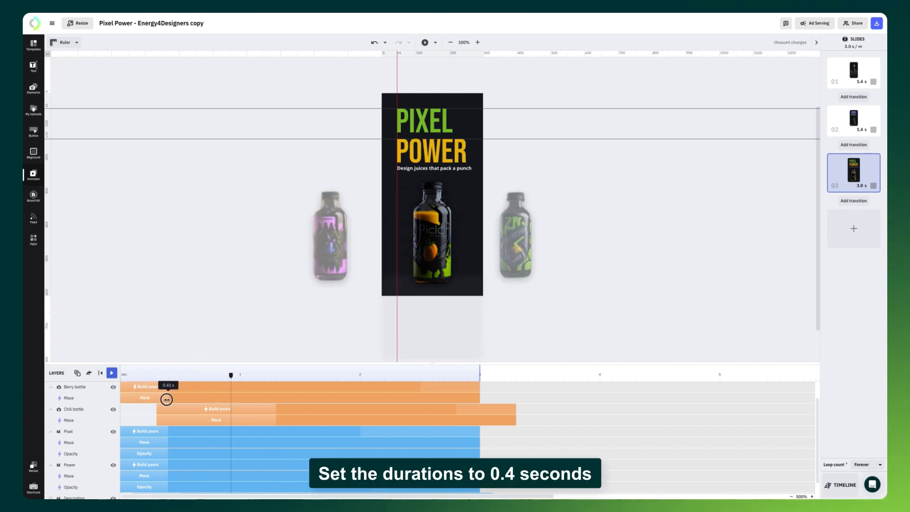
pyautogui.click(190, 420)
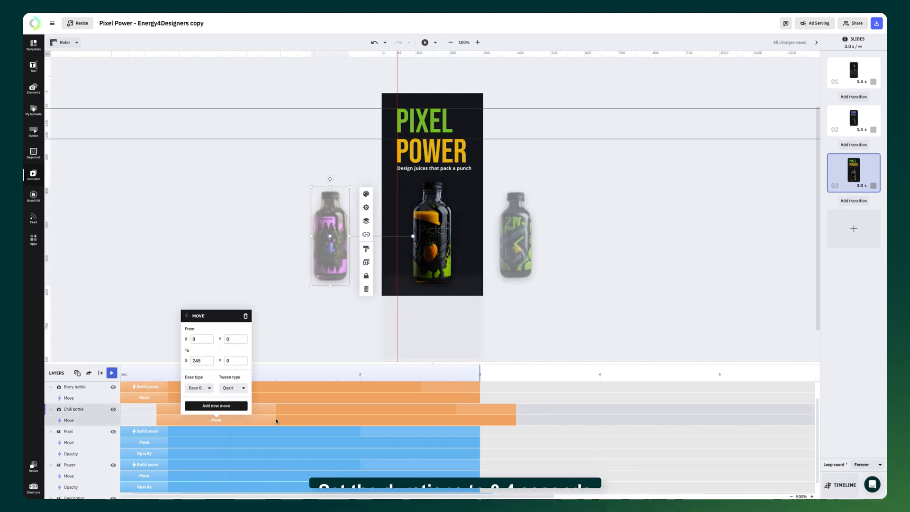
pyautogui.moveTo(276, 420); pyautogui.dragTo(202, 423)
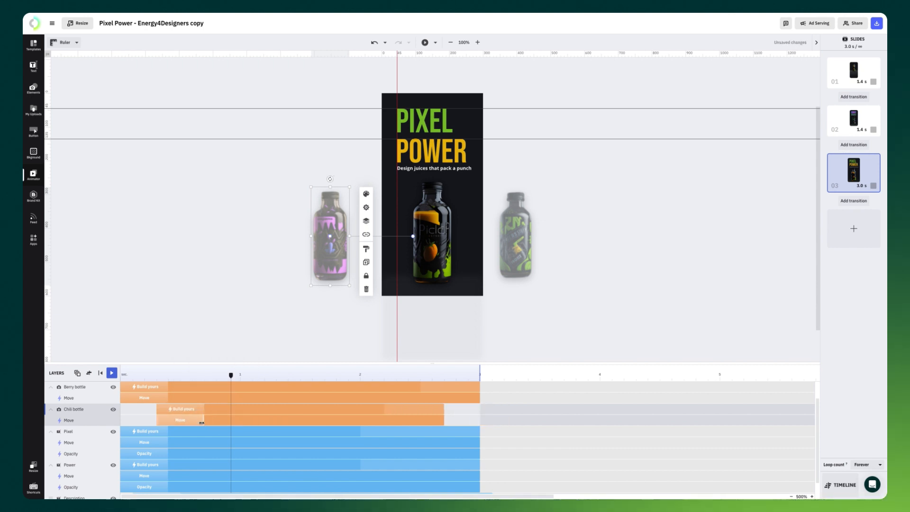
# Stagger the bottle layers so Berry starts at about 0.3 s and Chili at about 0.4 s, and preview the slide
pyautogui.moveTo(140, 386); pyautogui.dragTo(185, 392)
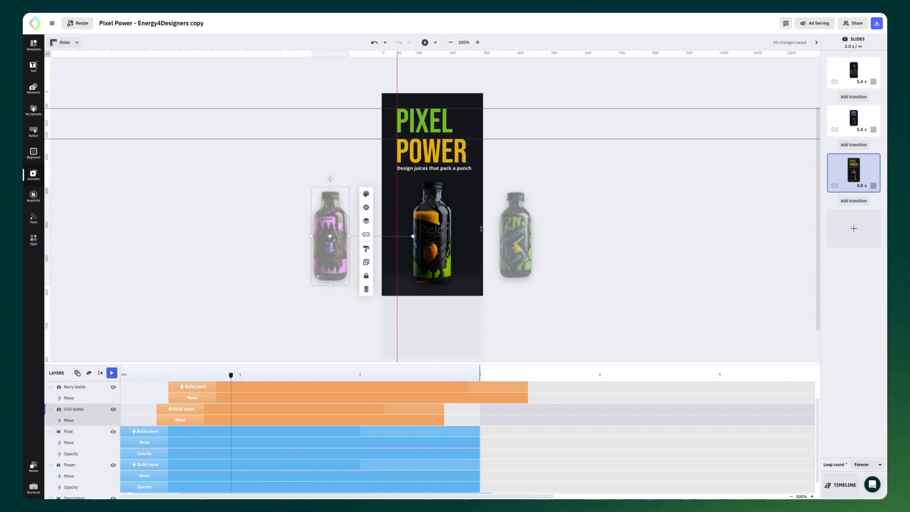
pyautogui.click(442, 244)
pyautogui.click(79, 408)
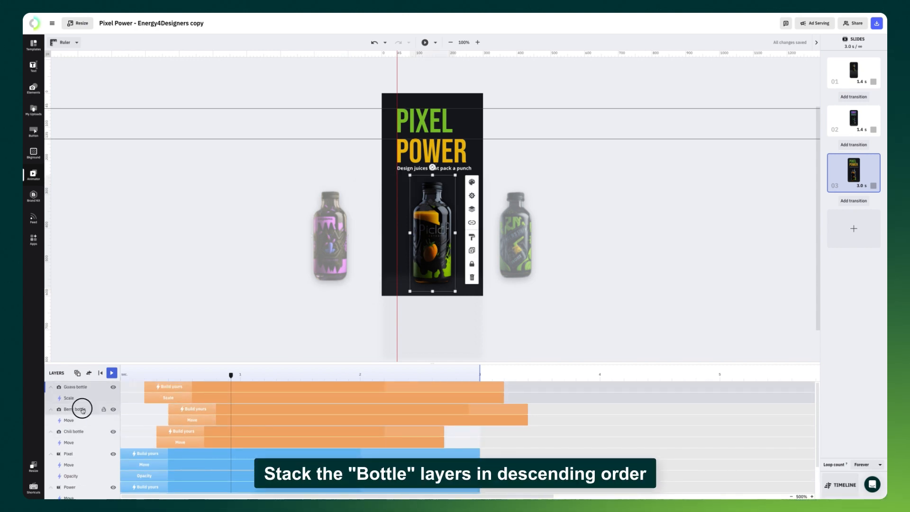
pyautogui.moveTo(185, 433); pyautogui.dragTo(209, 433)
pyautogui.moveTo(154, 372); pyautogui.dragTo(130, 376)
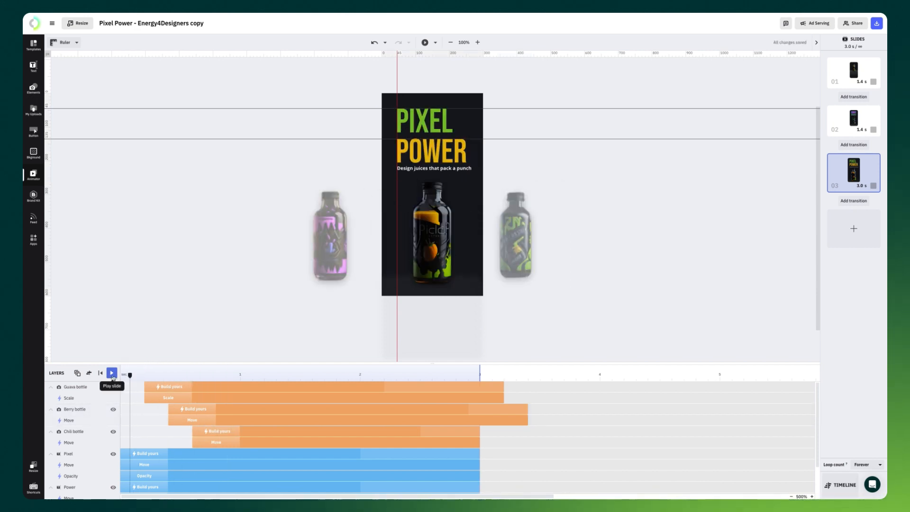
pyautogui.moveTo(183, 410)
pyautogui.mouseDown()
pyautogui.moveTo(171, 410)
pyautogui.moveTo(185, 407)
pyautogui.mouseUp()
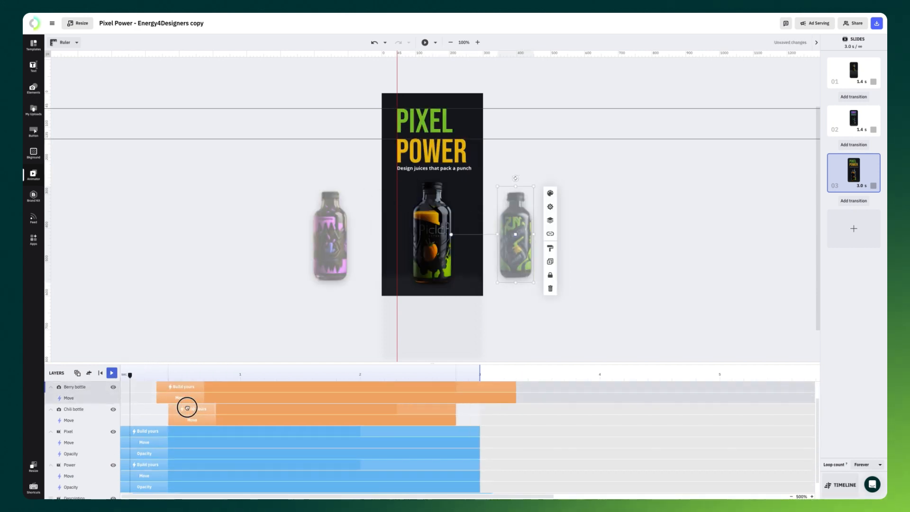
pyautogui.click(112, 373)
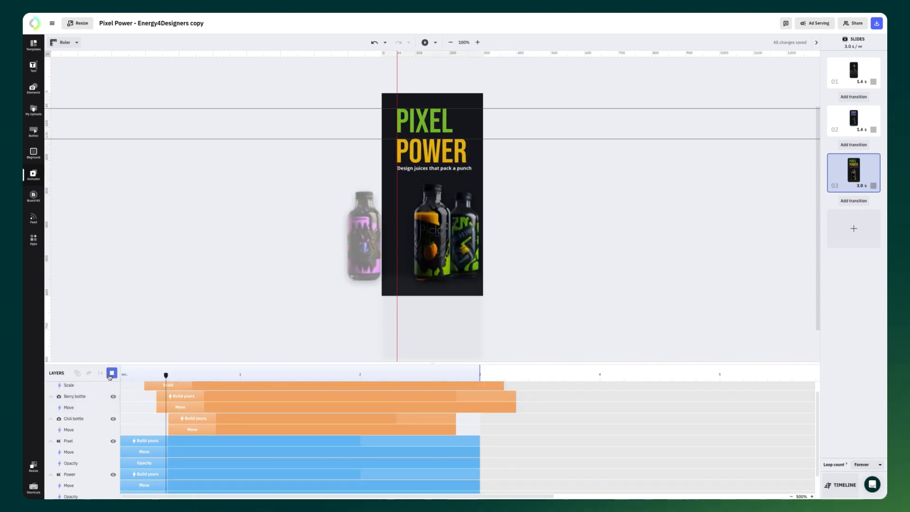
pyautogui.click(111, 374)
# Add a Scale action from 100% to 108% to the Berry bottle's build-in, starting where its Move ends
pyautogui.click(183, 396)
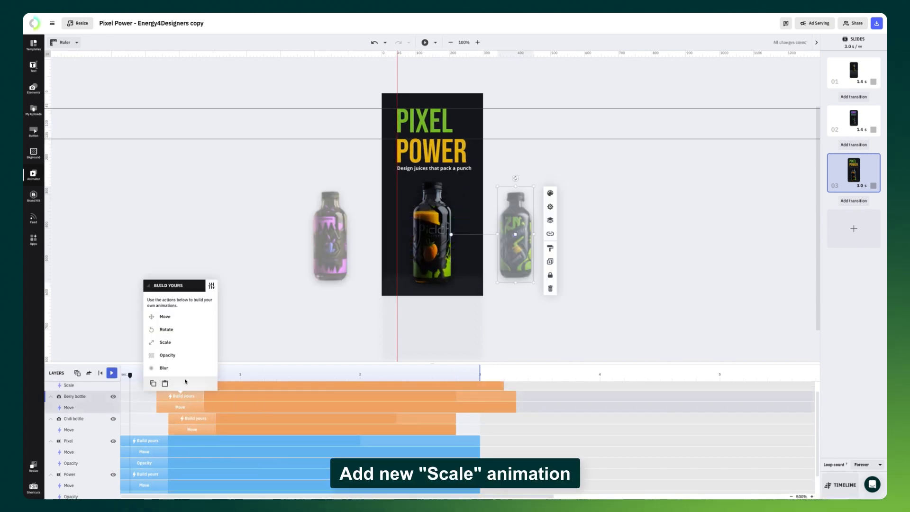
pyautogui.click(181, 347)
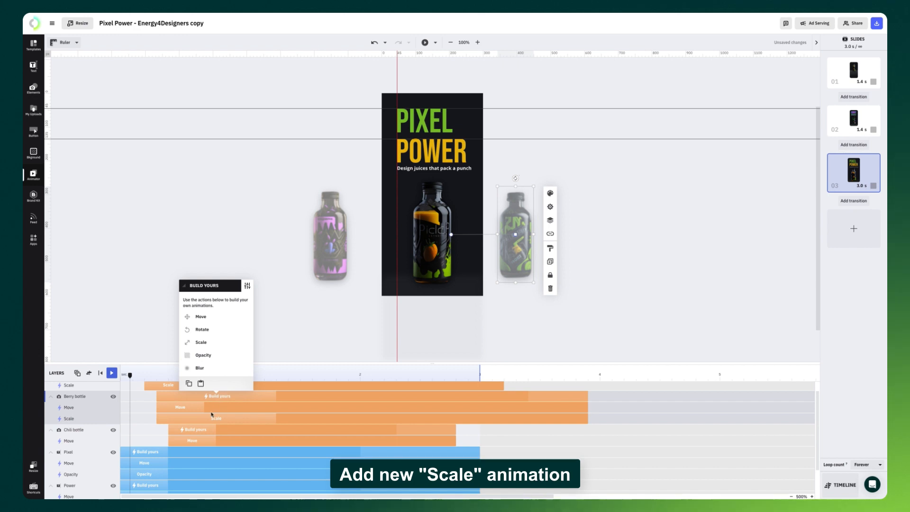
pyautogui.moveTo(211, 415); pyautogui.dragTo(256, 418)
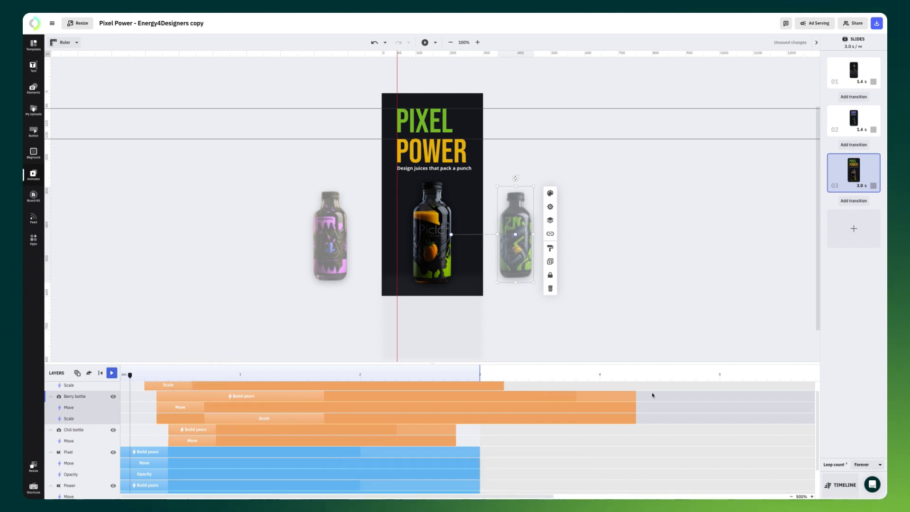
pyautogui.scroll(-1, 636, 397)
pyautogui.scroll(2, 327, 420)
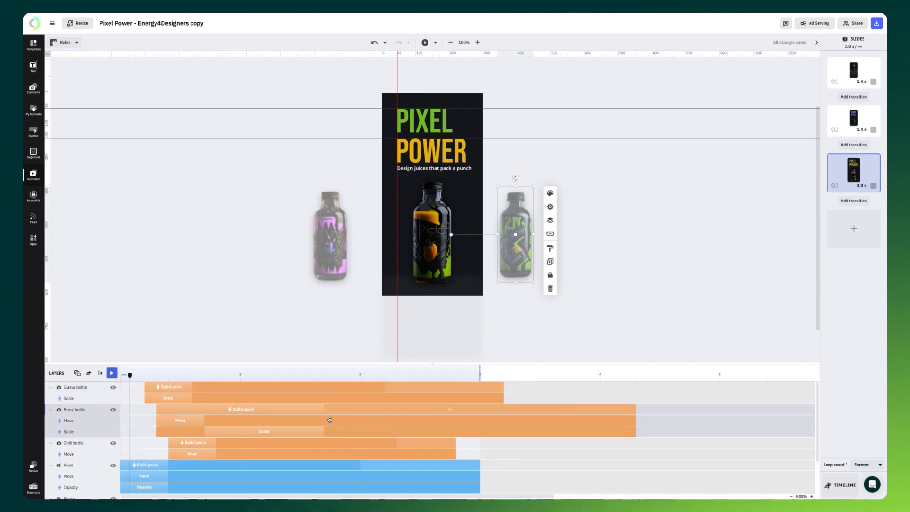
pyautogui.click(265, 432)
pyautogui.click(279, 372)
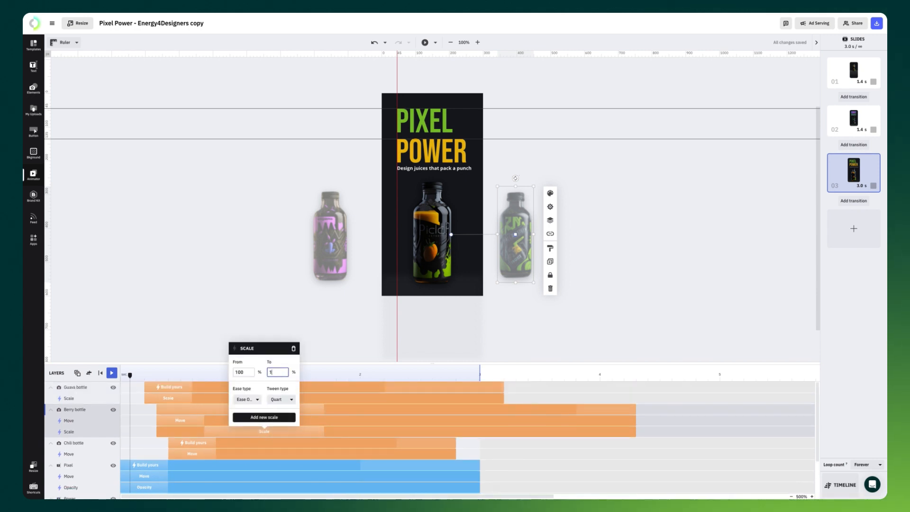
pyautogui.write('00')
pyautogui.click(323, 343)
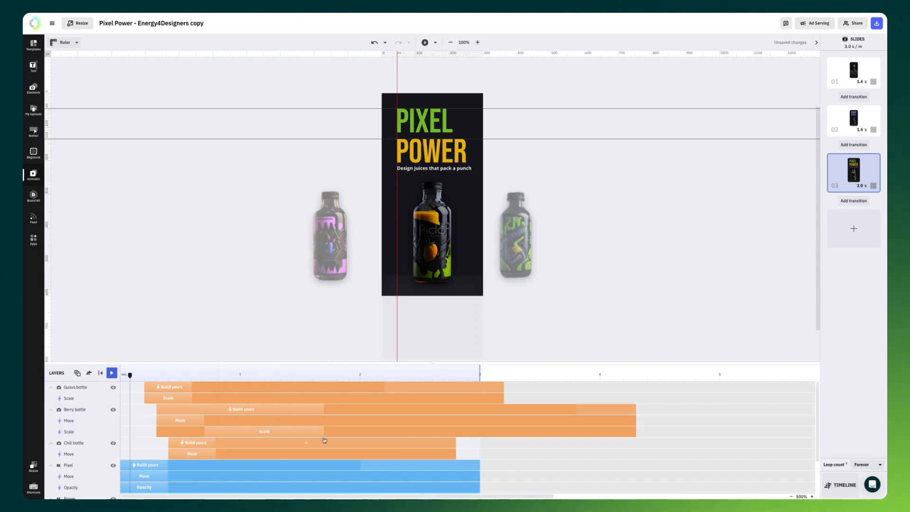
# Extend the Berry bottle's Scale action to the 3 s mark and trim its layer to end at about 3.5 s
pyautogui.moveTo(324, 429); pyautogui.dragTo(479, 427)
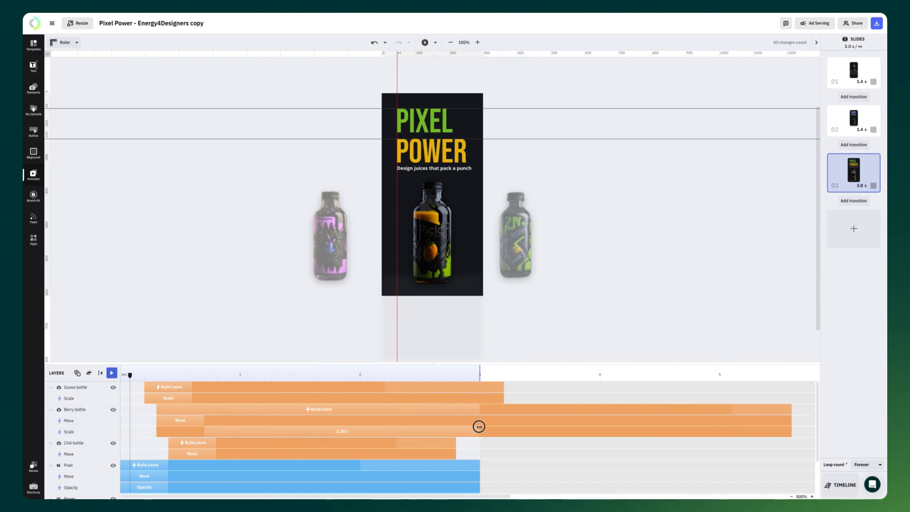
pyautogui.click(787, 411)
pyautogui.moveTo(789, 410); pyautogui.dragTo(540, 410)
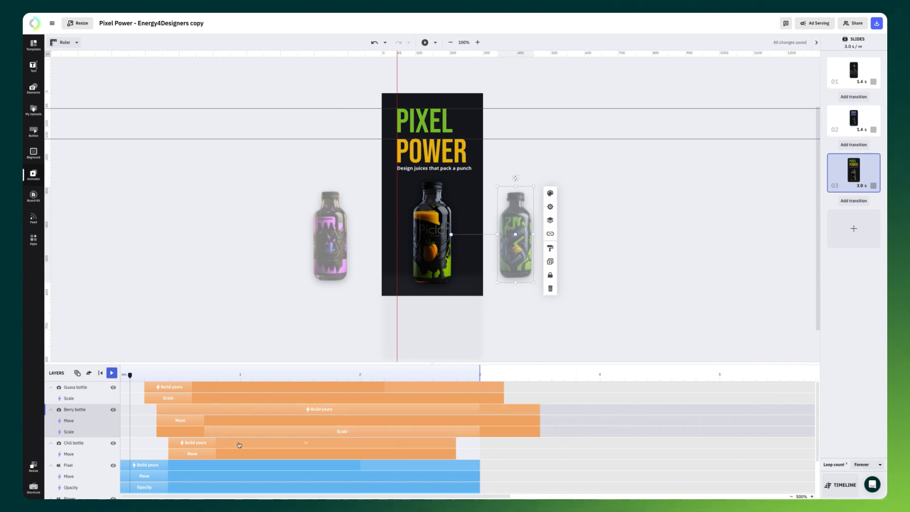
# Add a Scale action to the Chili bottle's build-in, starting where its Move ends
pyautogui.click(201, 444)
pyautogui.click(202, 394)
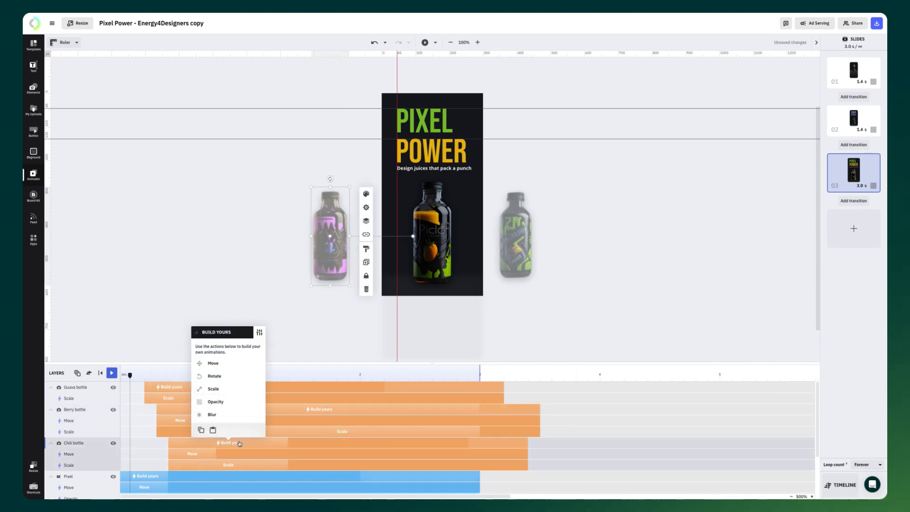
pyautogui.moveTo(247, 464); pyautogui.dragTo(297, 463)
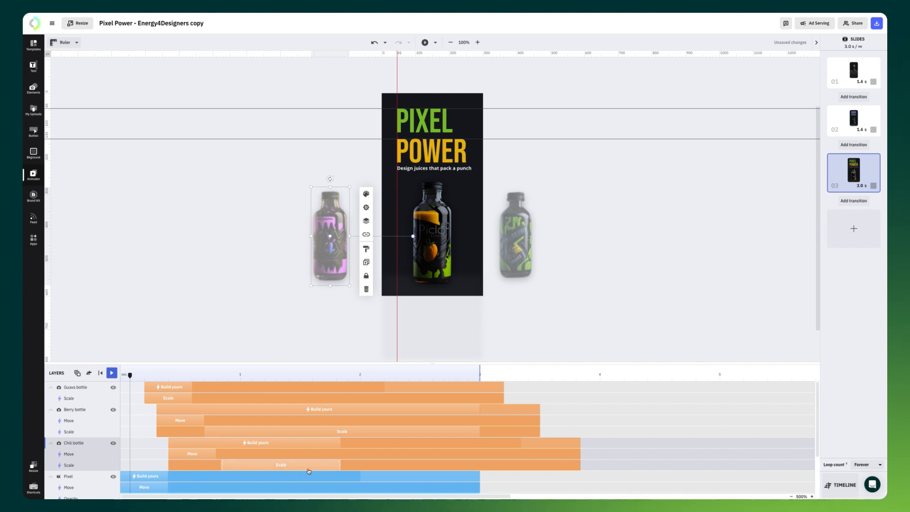
# Extend the Chili bottle's Scale action to the 3 s mark with an end value of 108%, trimming its layer to about 3.5 s
pyautogui.moveTo(335, 466); pyautogui.dragTo(477, 465)
pyautogui.moveTo(720, 443); pyautogui.dragTo(545, 442)
pyautogui.click(363, 466)
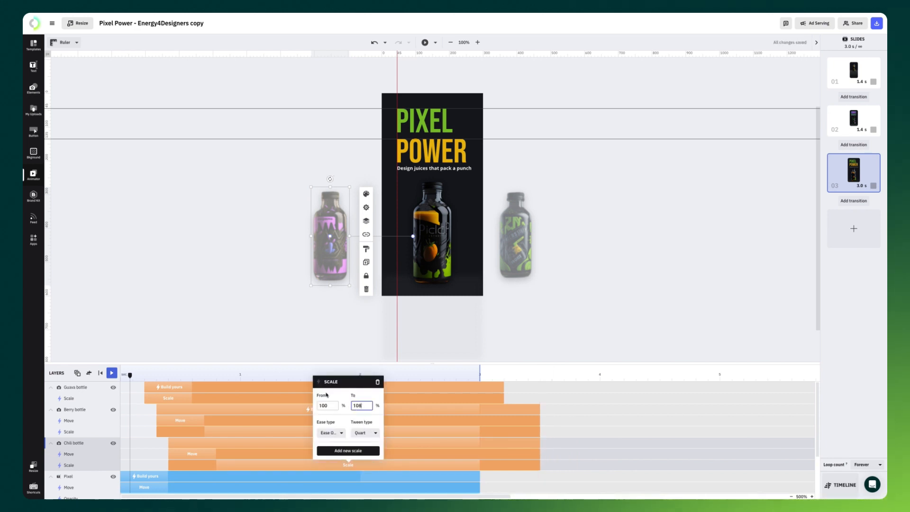
pyautogui.click(181, 381)
# Add a second Scale action to the Guava bottle's build-in and extend it to about the 3 s mark
pyautogui.click(420, 264)
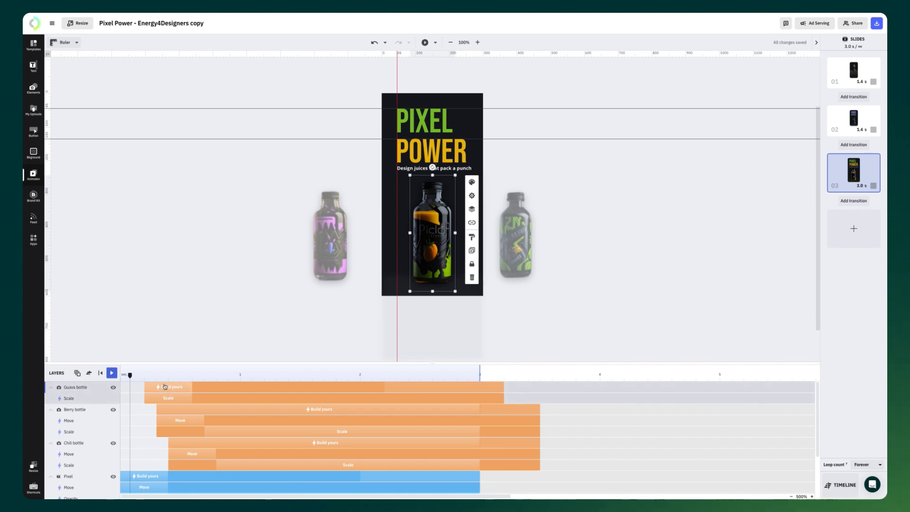
pyautogui.click(166, 399)
pyautogui.click(172, 384)
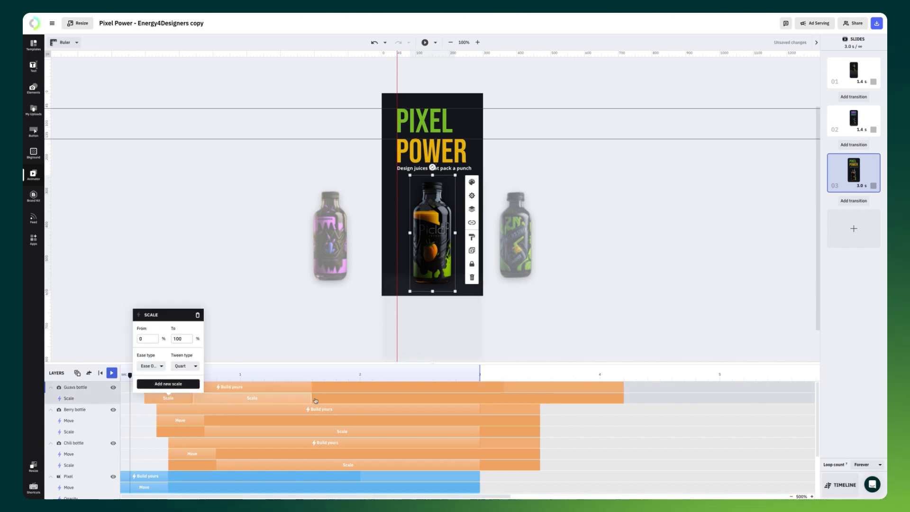
pyautogui.moveTo(312, 400); pyautogui.dragTo(472, 399)
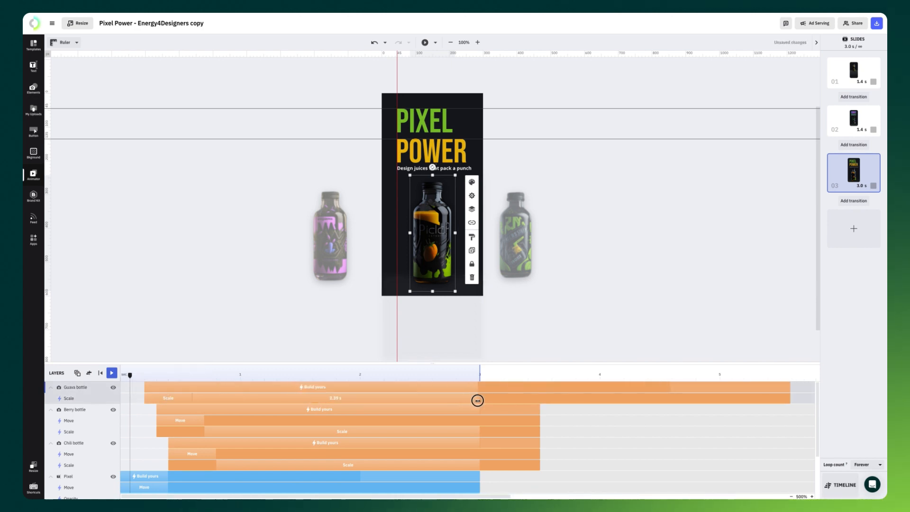
# Trim the Guava bottle's layer to end at about 4 s and shift its start to about 0.1 s
pyautogui.click(790, 389)
pyautogui.moveTo(791, 387); pyautogui.dragTo(586, 387)
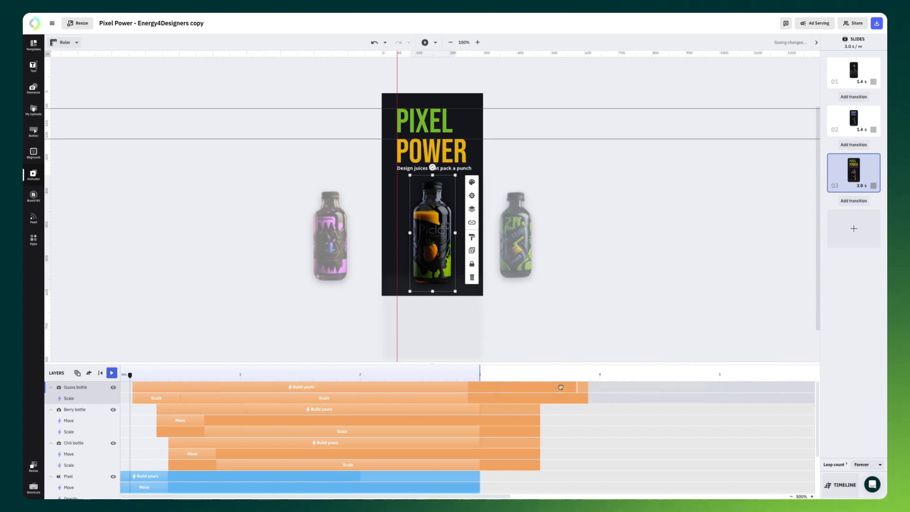
pyautogui.click(432, 389)
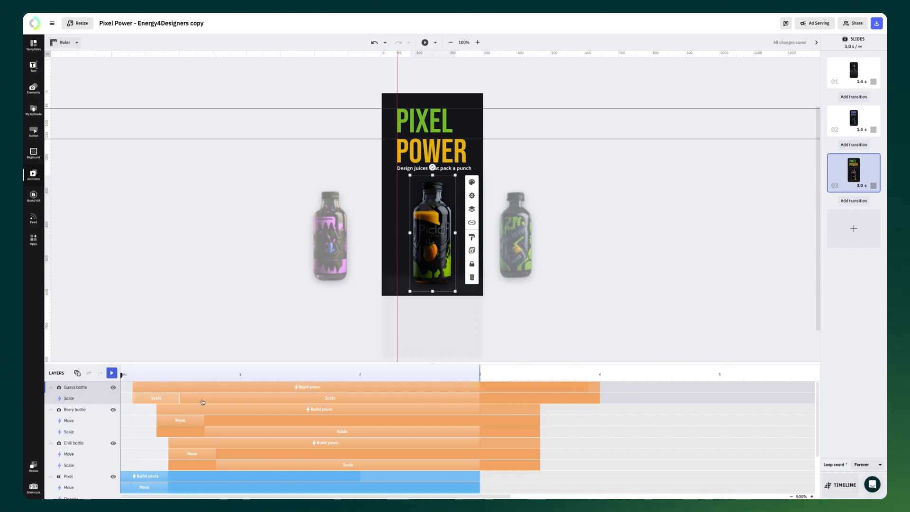
# Raise the end value of Guava's second Scale above 100% and lengthen its first Scale to about the 0.7 s mark, previewing the slide
pyautogui.click(330, 398)
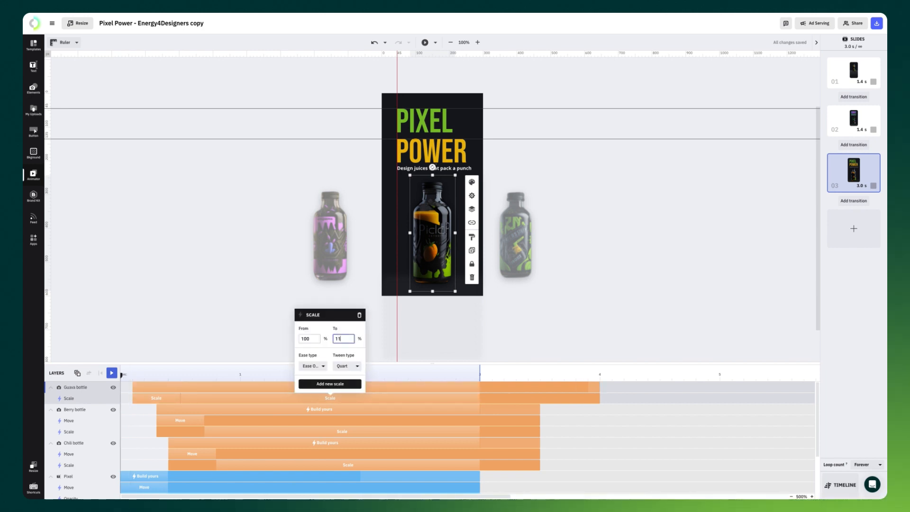
pyautogui.click(223, 325)
pyautogui.moveTo(122, 376); pyautogui.dragTo(204, 399)
pyautogui.click(111, 373)
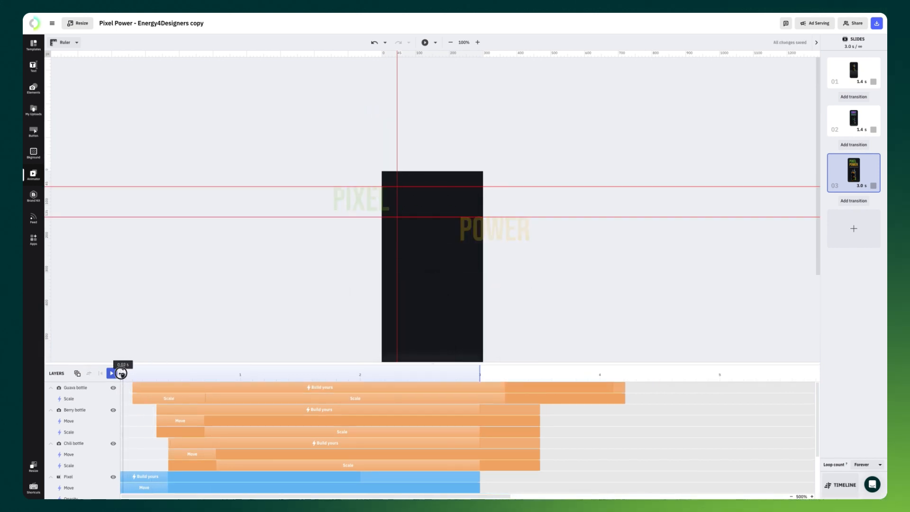
# Adjust the end percentage of the Guava bottle's second Scale action and check the Scale values of the Berry and Chili bottles
pyautogui.click(437, 291)
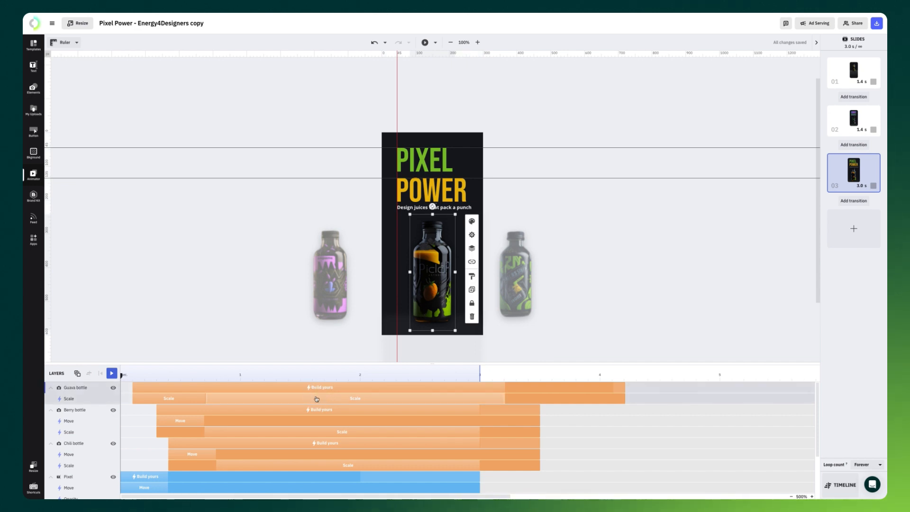
pyautogui.click(316, 399)
pyautogui.doubleClick(369, 340)
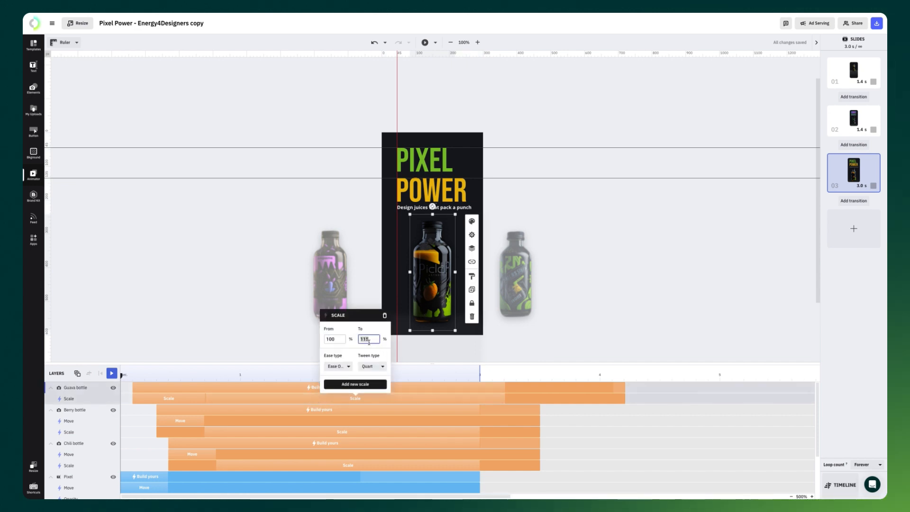
pyautogui.click(305, 339)
pyautogui.click(293, 431)
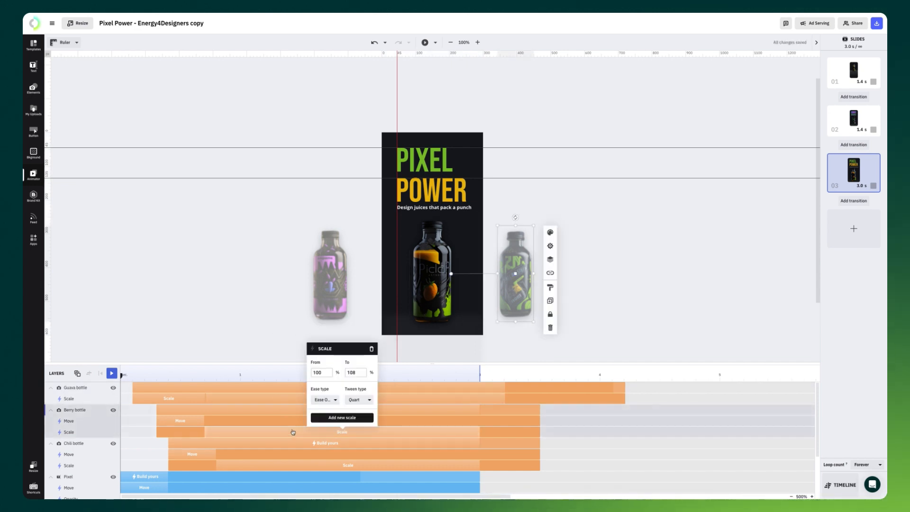
pyautogui.click(320, 465)
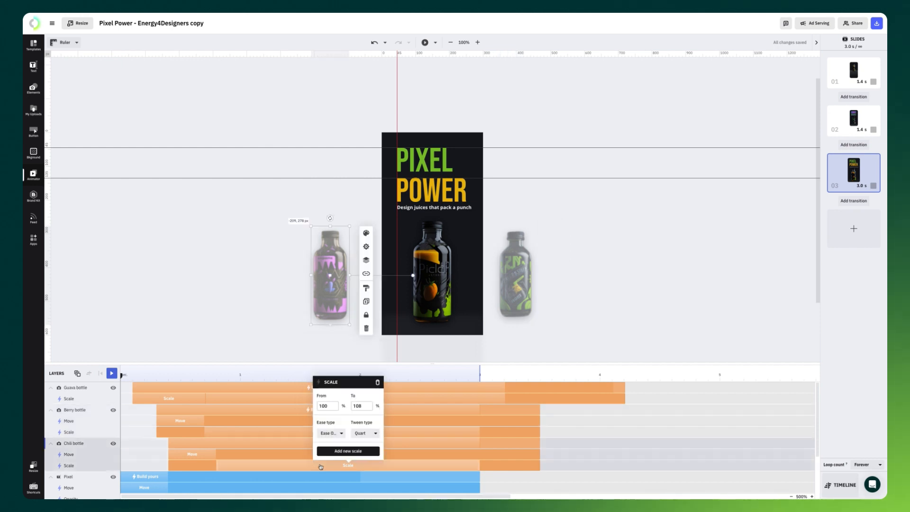
pyautogui.click(264, 334)
# Turn on Stop Slide for slide 03
pyautogui.click(874, 186)
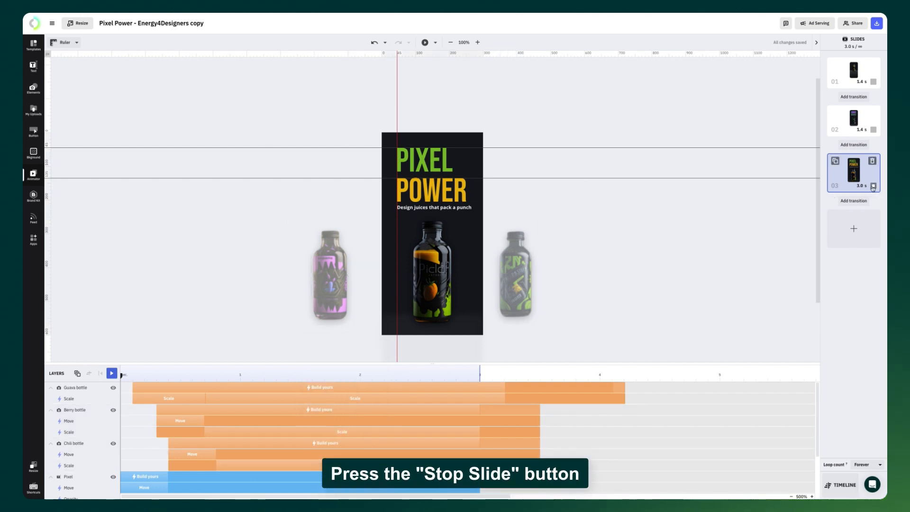